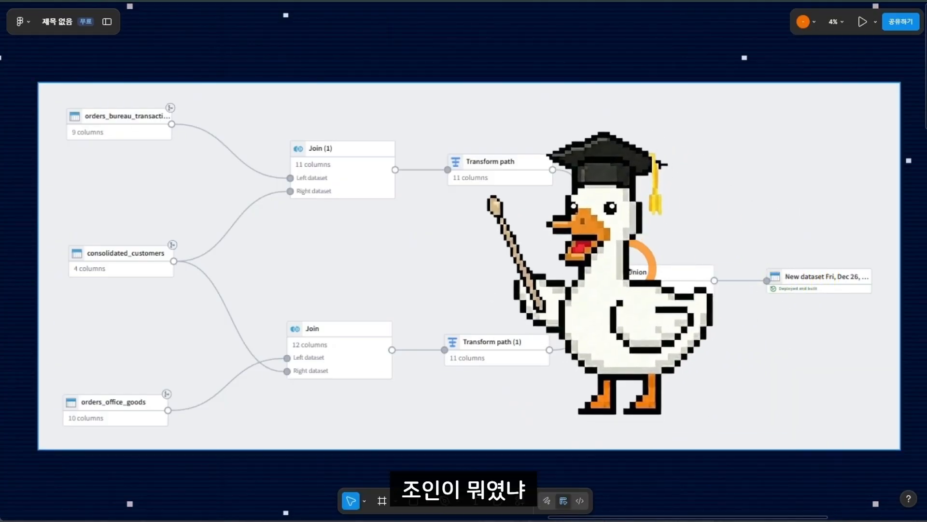
Move the green customer table image a short distance alongside the 멍멍문방구 order table, near its status column
key("ctrl+minus")
scroll(466, 290, "left", 10)
scroll(664, 203, "up", 5)
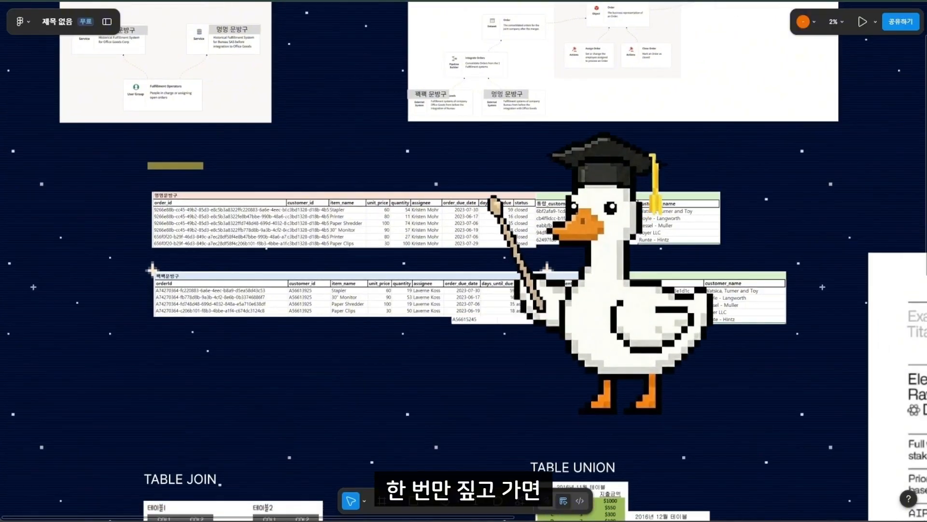
scroll(563, 207, "left", 5)
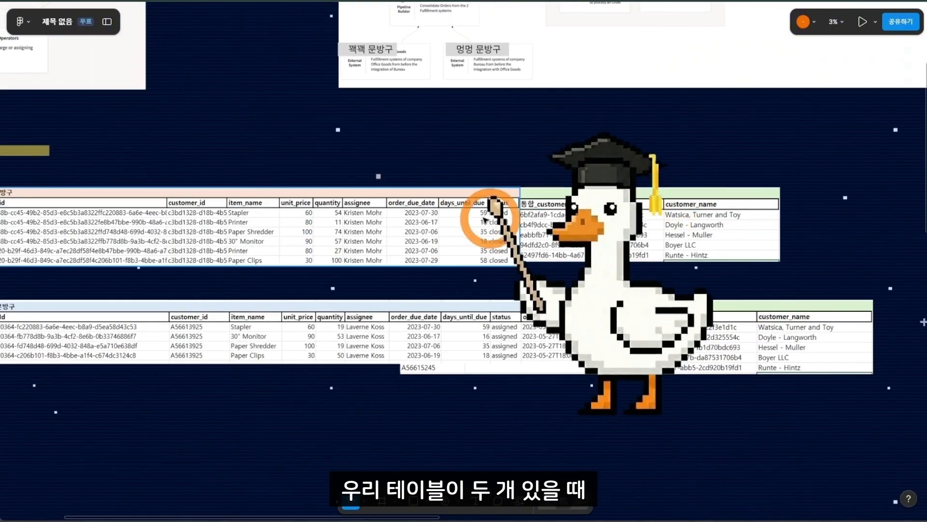
left_click(676, 220)
left_click_drag(676, 220, 630, 220)
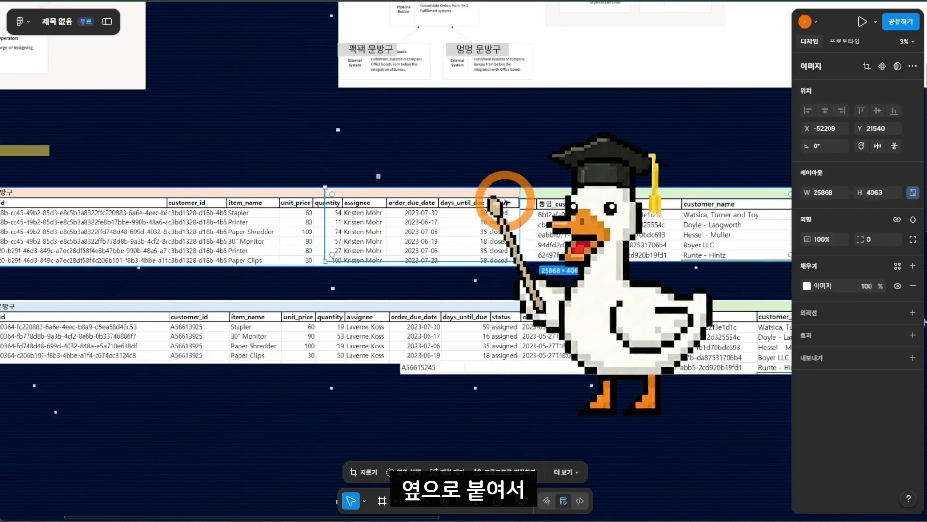
Examine the pipeline diagram from its two joins to the Union node, and review the order tables and the consolidated_customers table
scroll(509, 198, "down", 3)
scroll(435, 234, "up", 5)
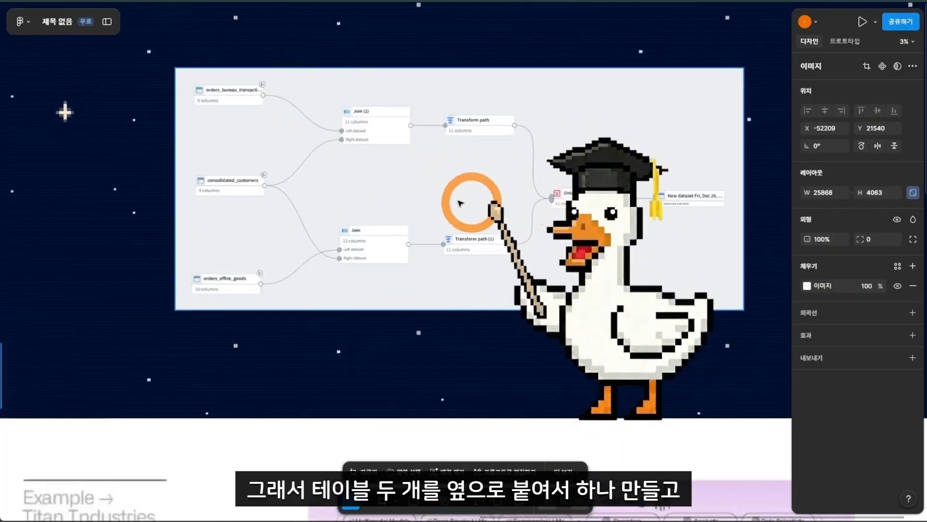
scroll(322, 186, "up", 2)
scroll(321, 186, "left", 2)
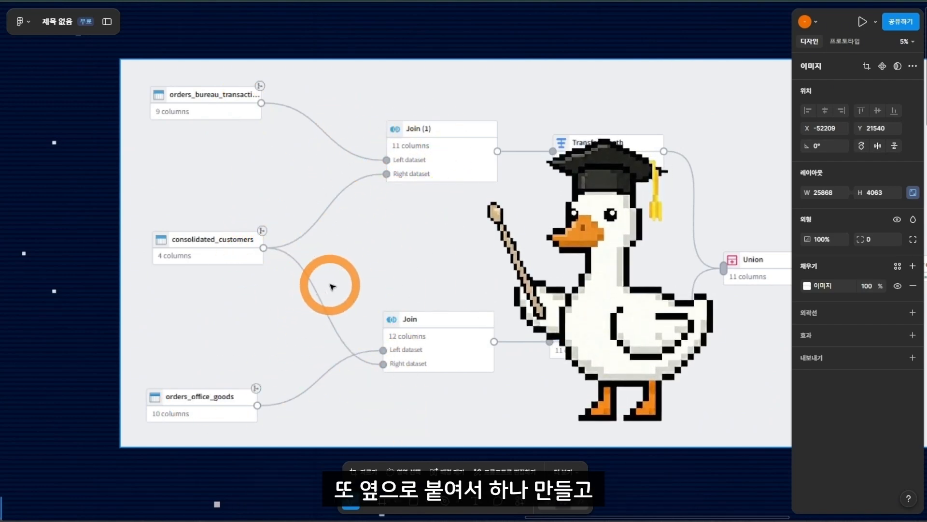
left_click_drag(482, 287, 124, 305)
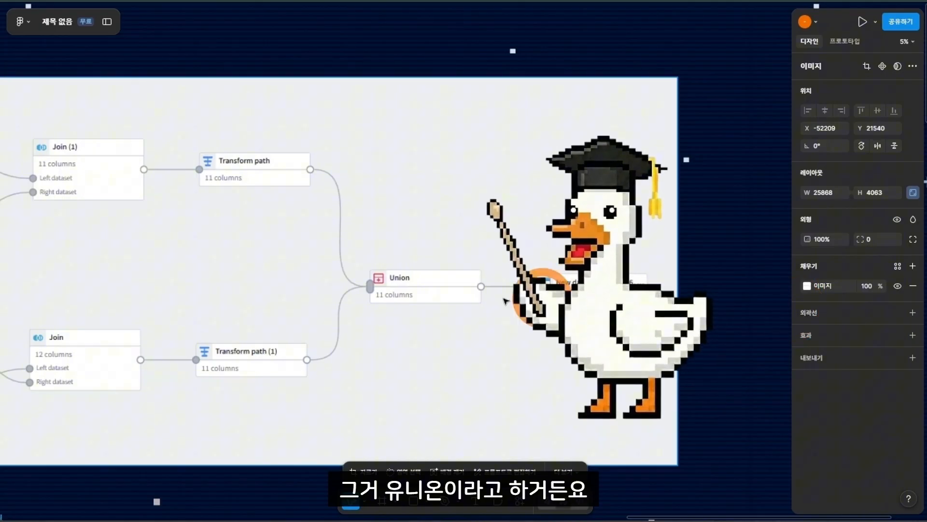
left_click_drag(485, 346, 521, 332)
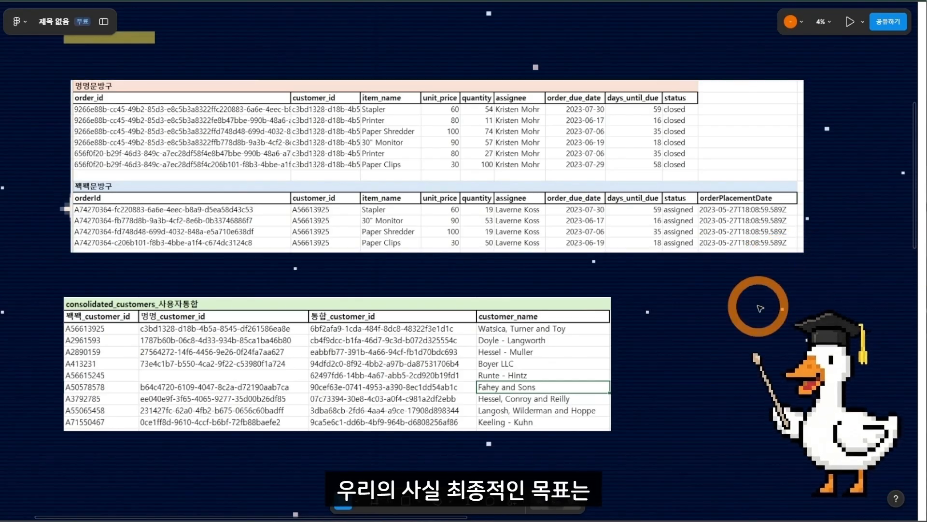
left_click(104, 85)
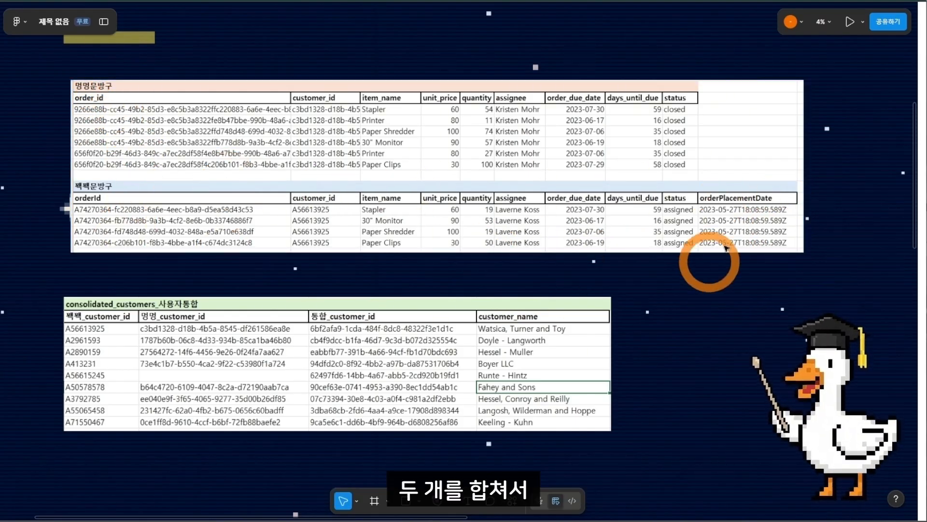
left_click(725, 295)
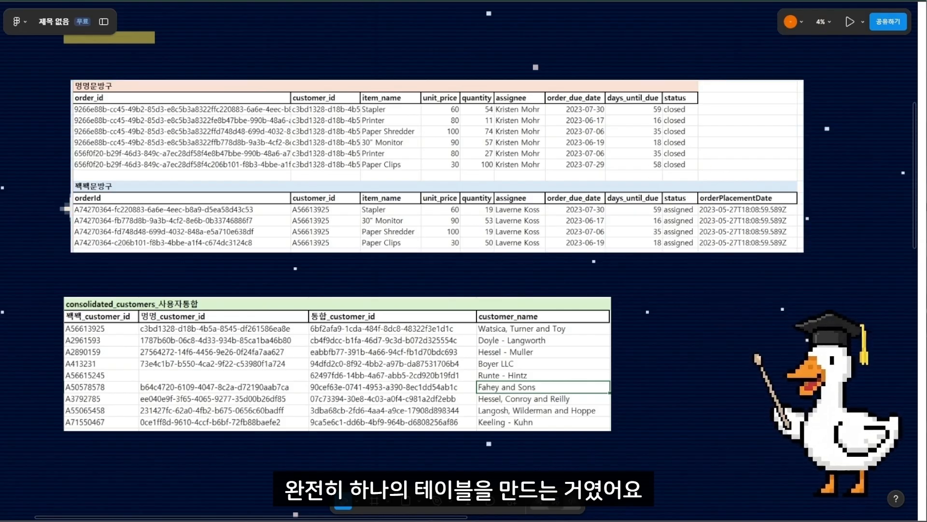
left_click(705, 240)
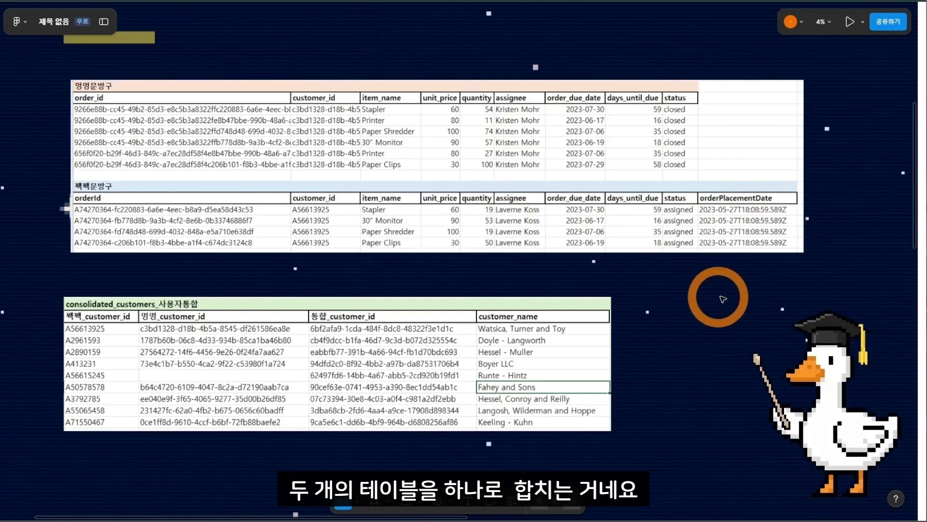
Compare the pipeline diagram's Union node with the TABLE JOIN and TABLE UNION example images
scroll(724, 299, "right", 15)
scroll(242, 314, "left", 1)
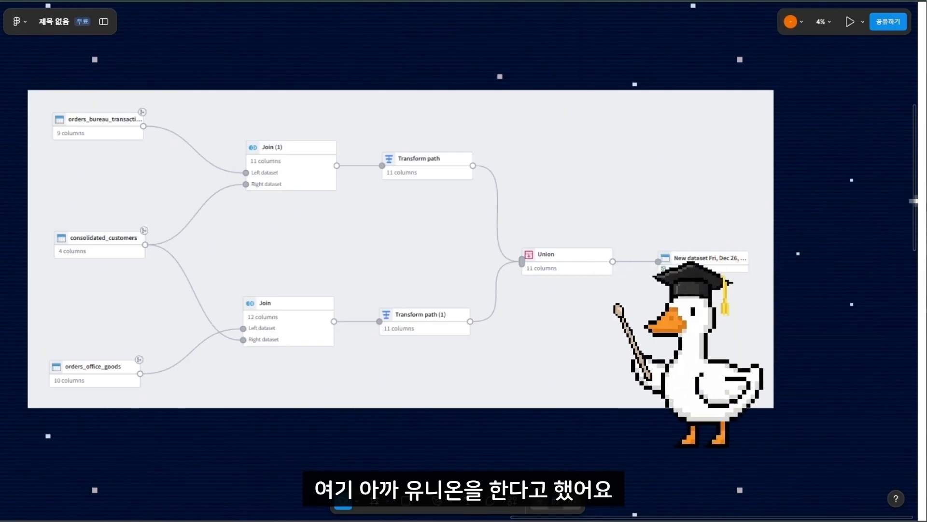
scroll(555, 286, "down", 5)
scroll(600, 226, "left", 5)
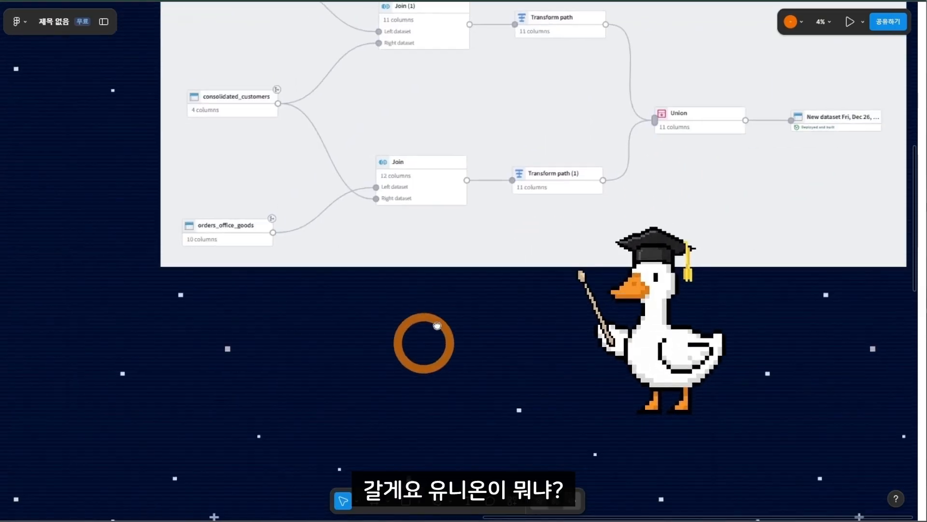
left_click_drag(437, 325, 618, 128)
left_click_drag(430, 309, 671, 214)
left_click_drag(480, 324, 926, 248)
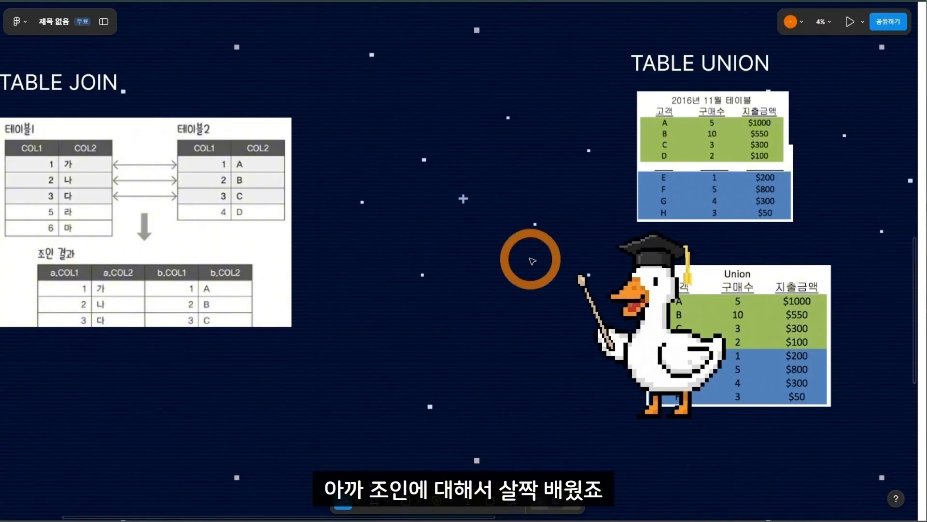
scroll(533, 261, "left", 3)
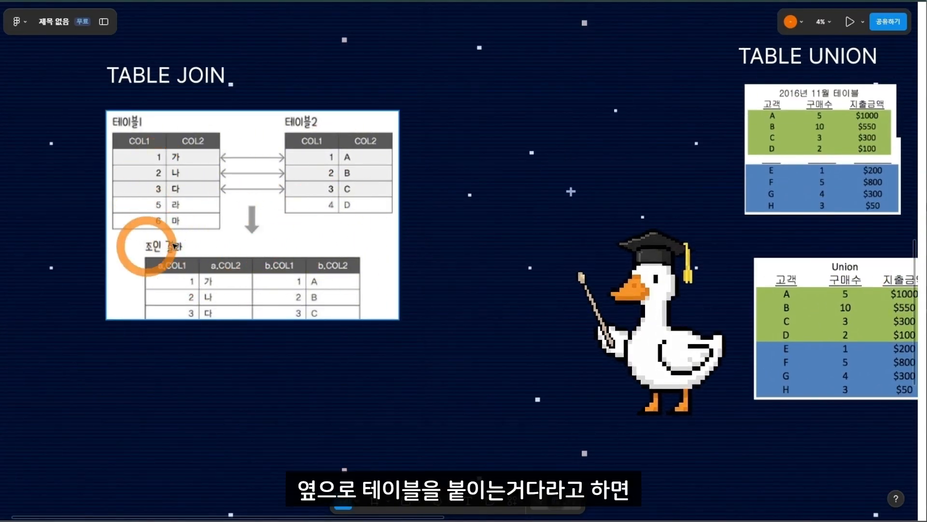
left_click_drag(395, 256, 5, 273)
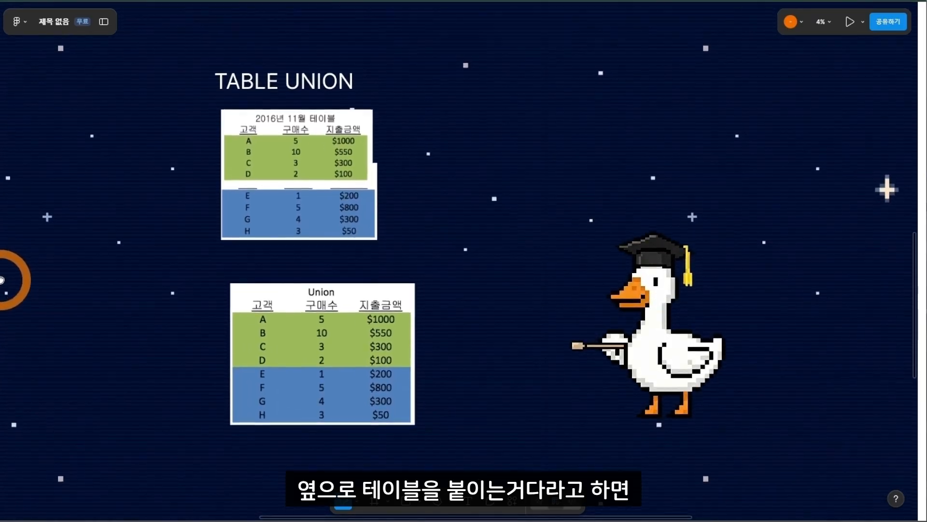
Place the 2016년 12월 테이블 image beside the 2016년 11월 테이블 image under the TABLE UNION heading
left_click_drag(308, 216, 506, 166)
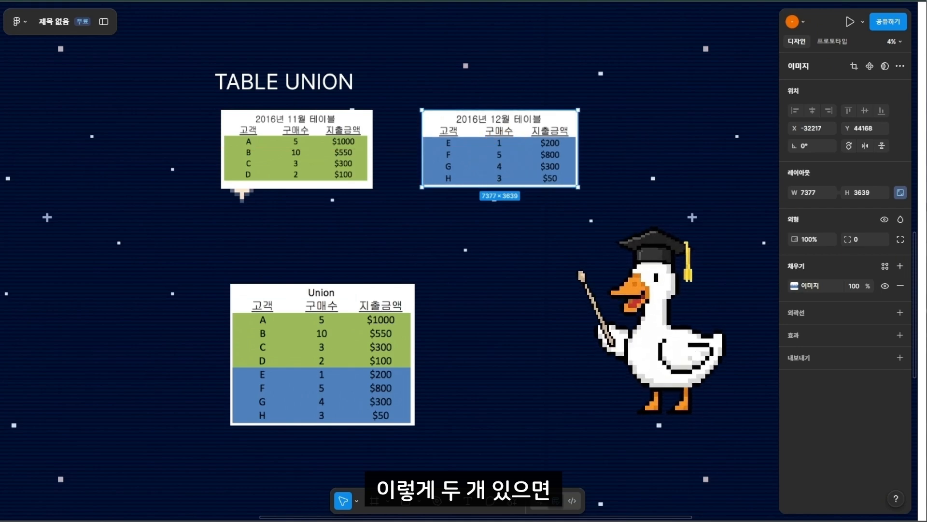
left_click(466, 141)
left_click_drag(352, 165, 354, 161)
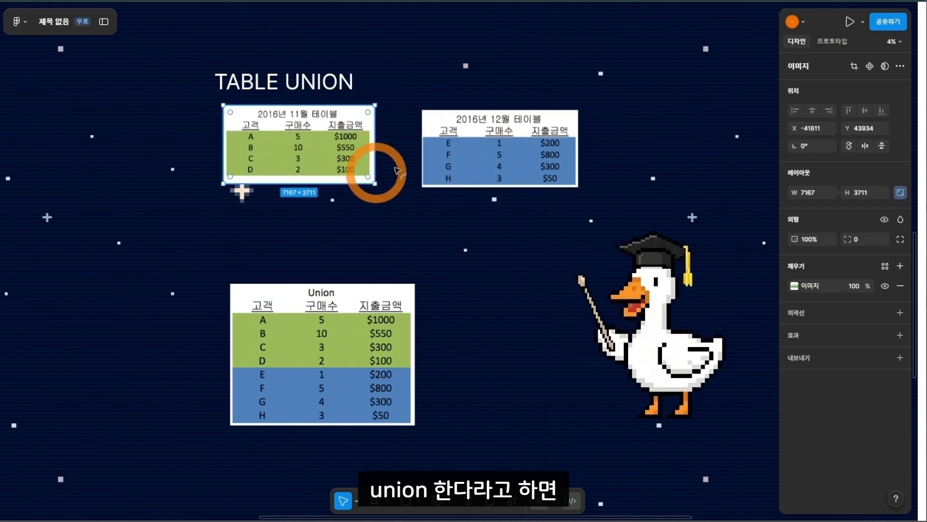
left_click_drag(514, 160, 493, 157)
Stack the December table's data rows beneath the November table to illustrate a union, and return it to the November table's side
scroll(202, 161, "down", 2)
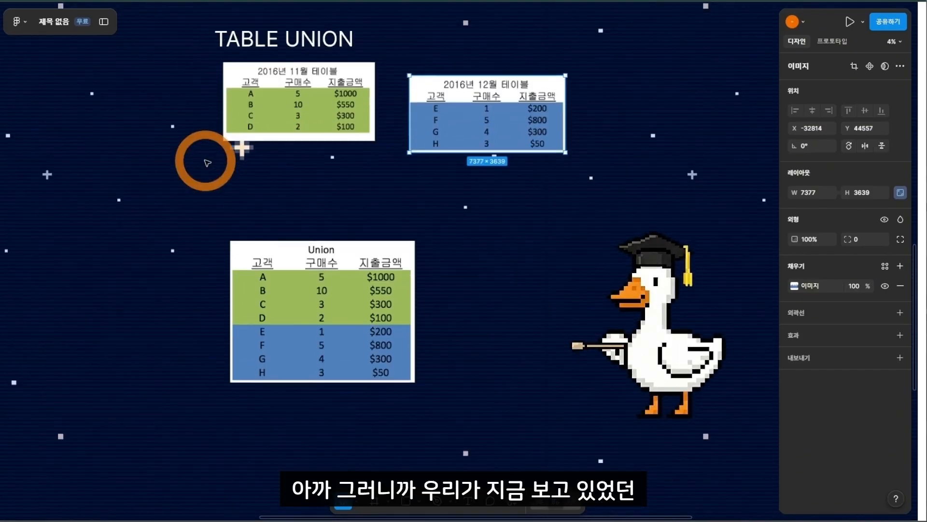
scroll(187, 163, "up", 1)
scroll(174, 147, "down", 3)
scroll(488, 290, "up", 6)
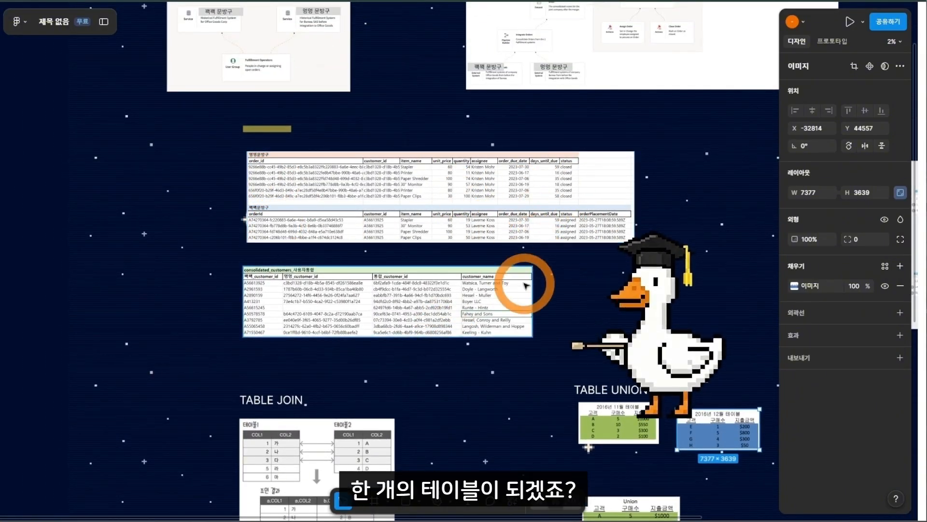
scroll(517, 283, "down", 5)
scroll(517, 283, "right", 5)
scroll(366, 210, "up", 3)
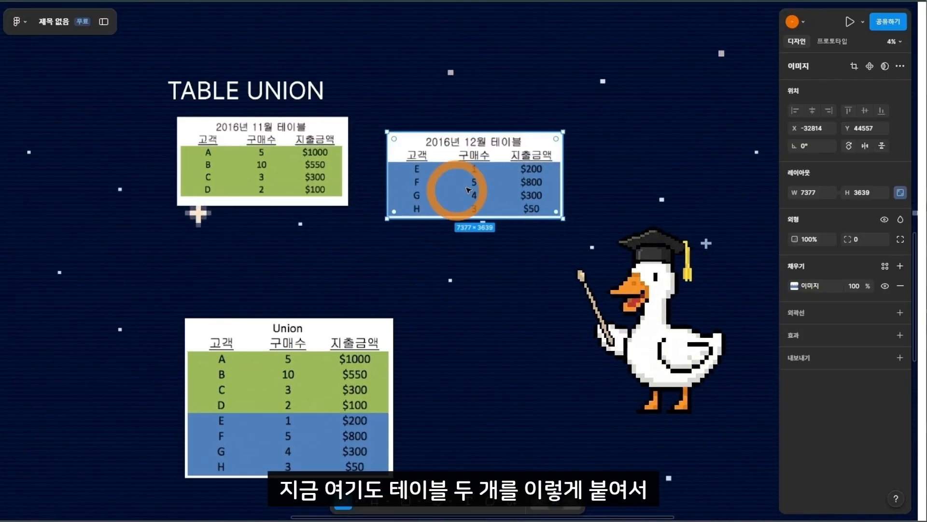
left_click_drag(387, 174, 297, 225)
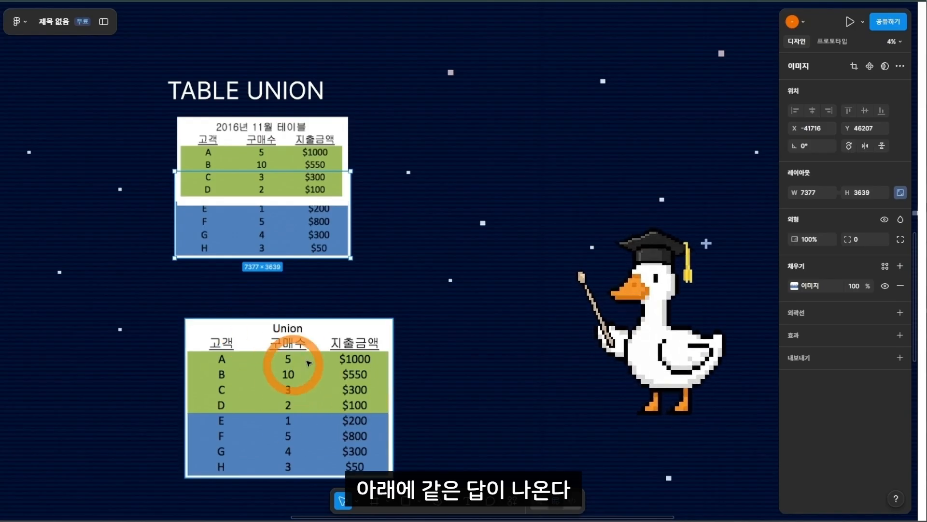
left_click_drag(306, 254, 505, 202)
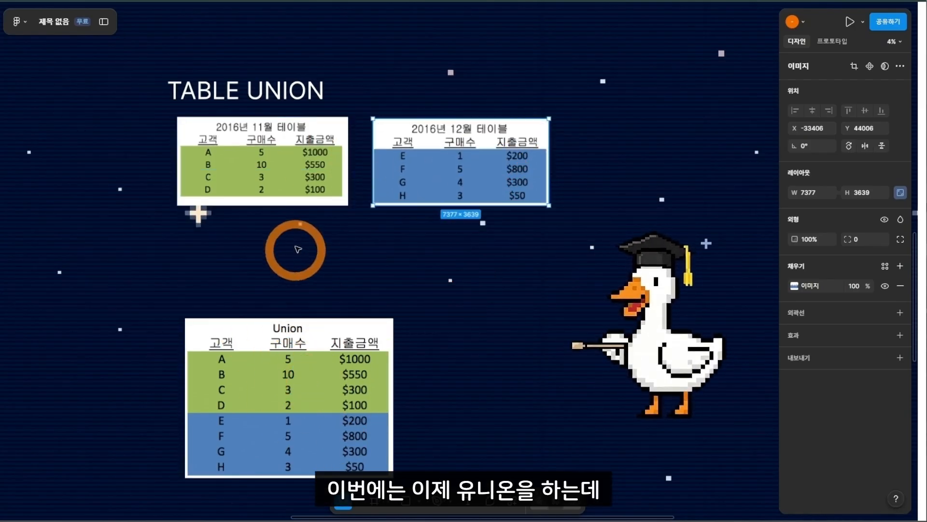
Line up the December table's column headers beneath the November table for comparison, and pull the December table away to its side
left_click_drag(442, 181, 248, 266)
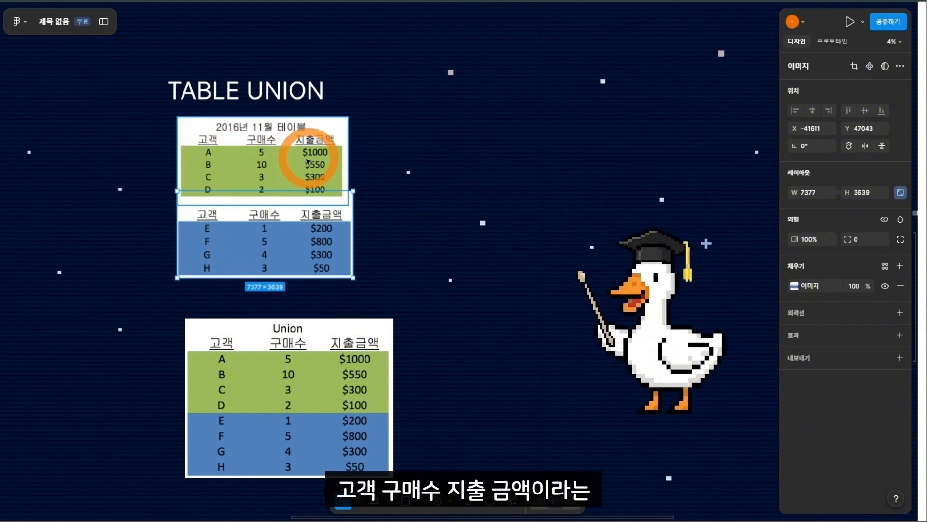
left_click_drag(328, 231, 329, 227)
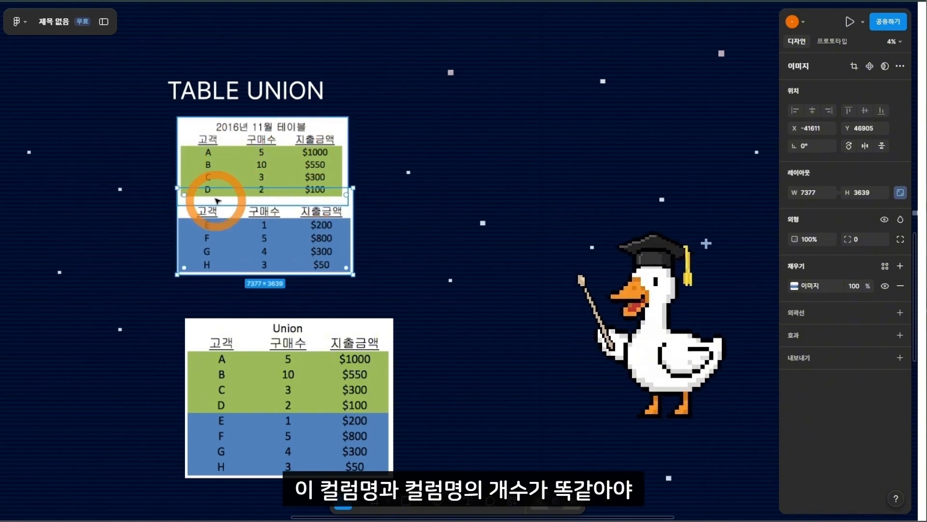
mouse_move(323, 250)
left_mouse_down()
mouse_move(314, 211)
mouse_move(333, 255)
left_mouse_up()
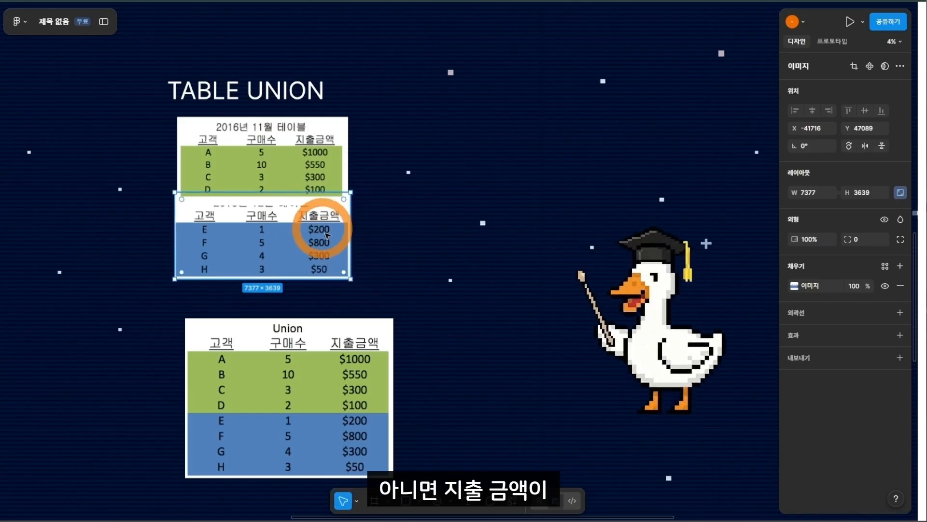
left_click_drag(345, 237, 375, 258)
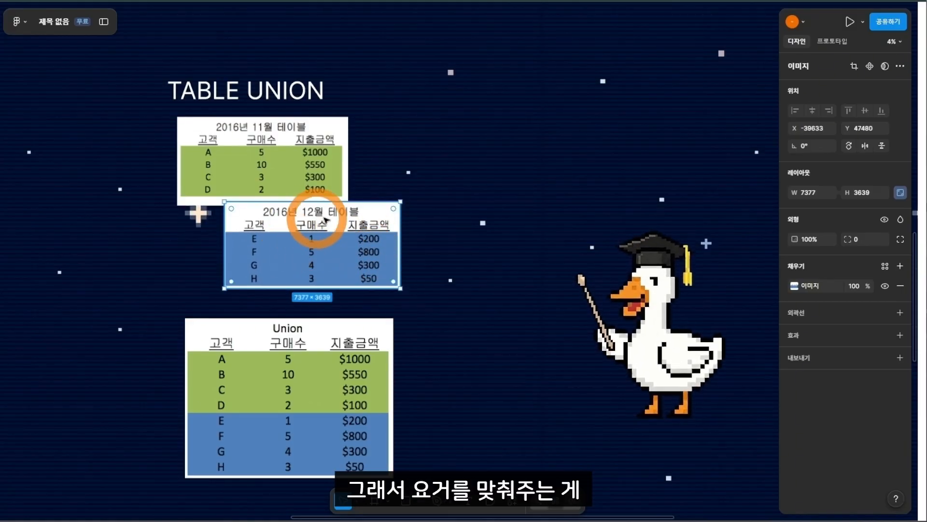
left_click_drag(326, 219, 417, 206)
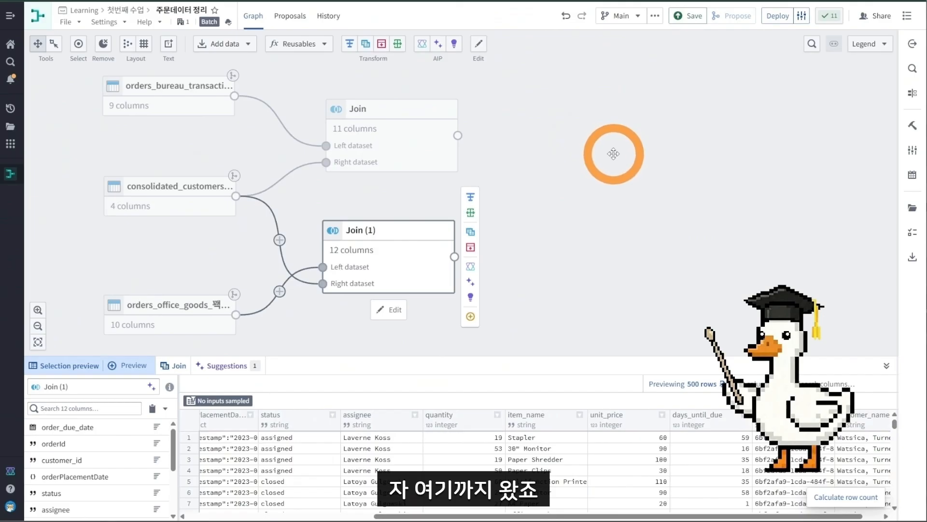
Create a Union by name transform from the Join and Join (1) nodes in the pipeline, and close its configuration
left_click_drag(625, 164, 609, 161)
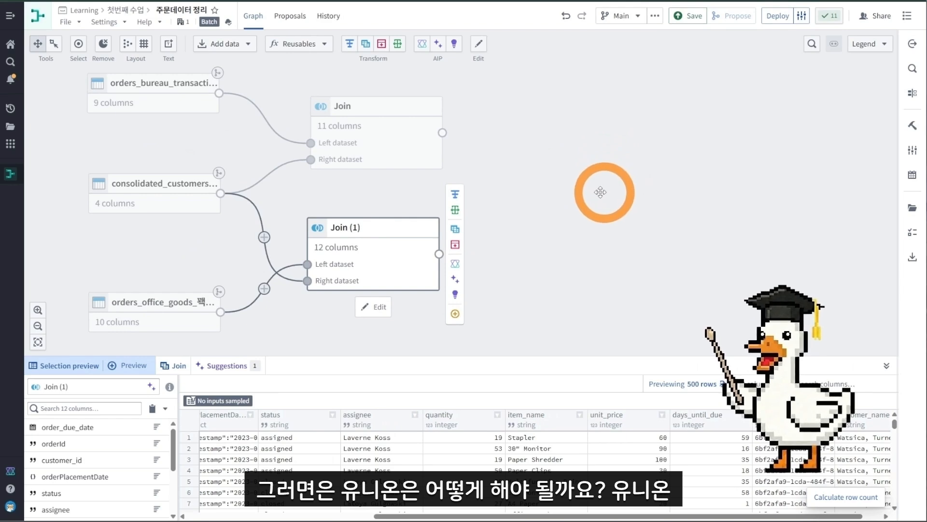
left_click(428, 143)
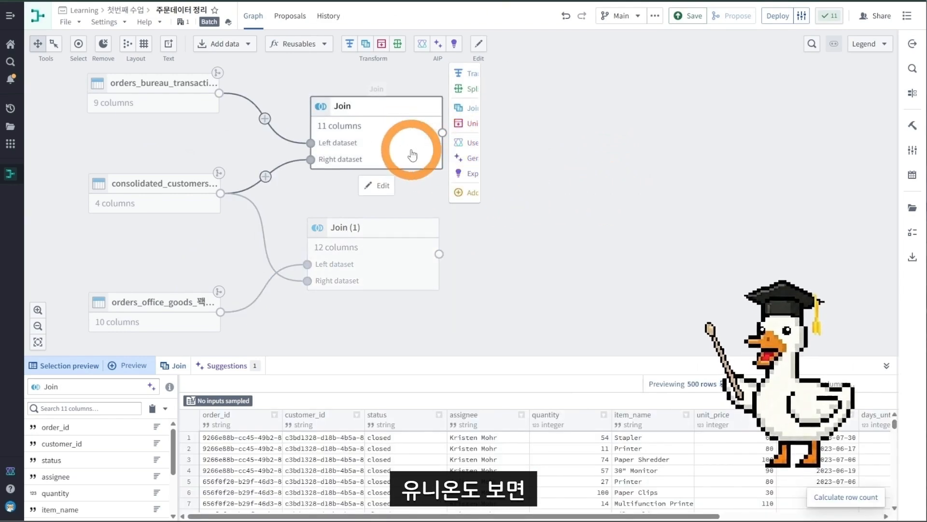
left_click(478, 124)
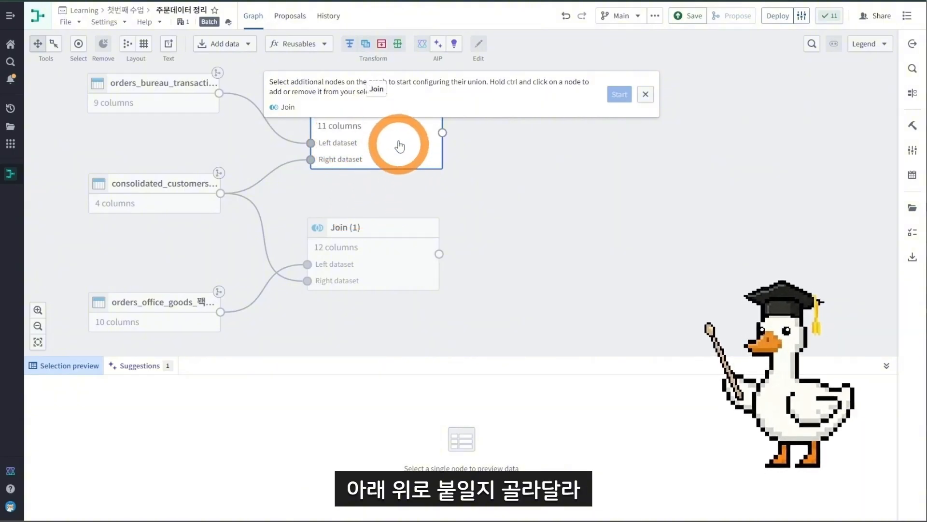
left_click(393, 233)
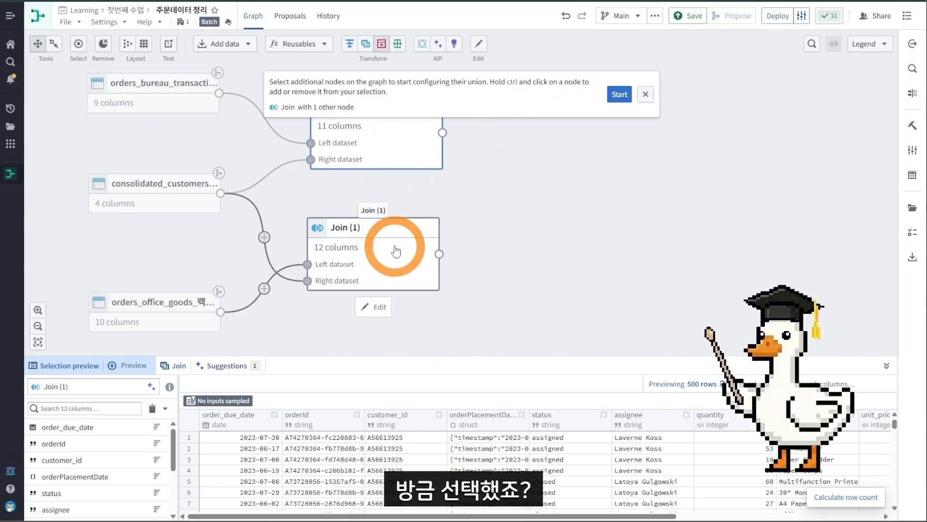
left_click(618, 95)
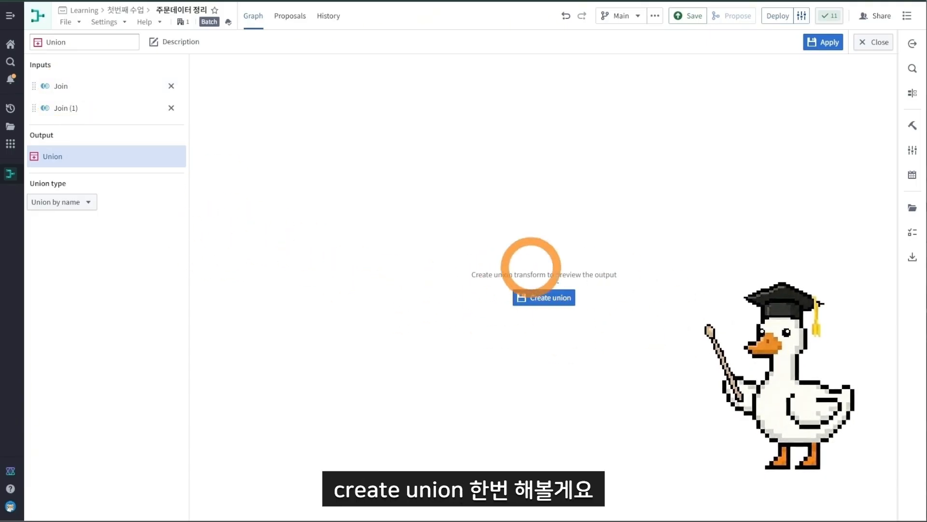
left_click(543, 300)
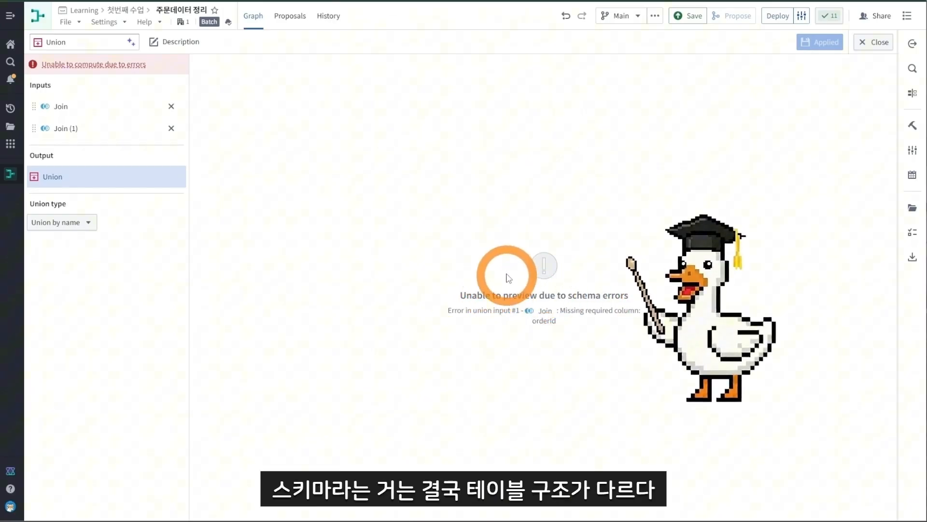
left_click(886, 44)
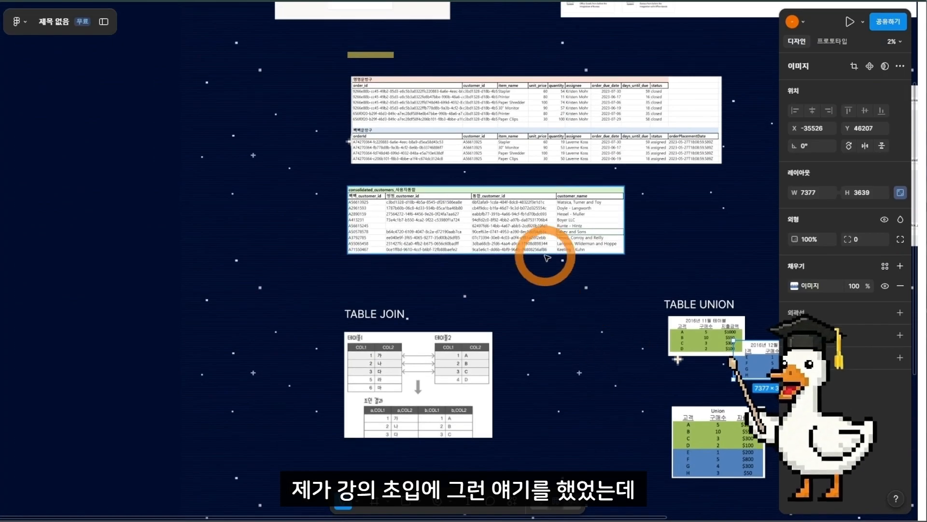
Compare the column headers of the 멍멍문방구 and 꽥꽥문방구 order tables on the Figma board
left_click_drag(544, 253, 567, 373)
scroll(550, 365, "up", 3)
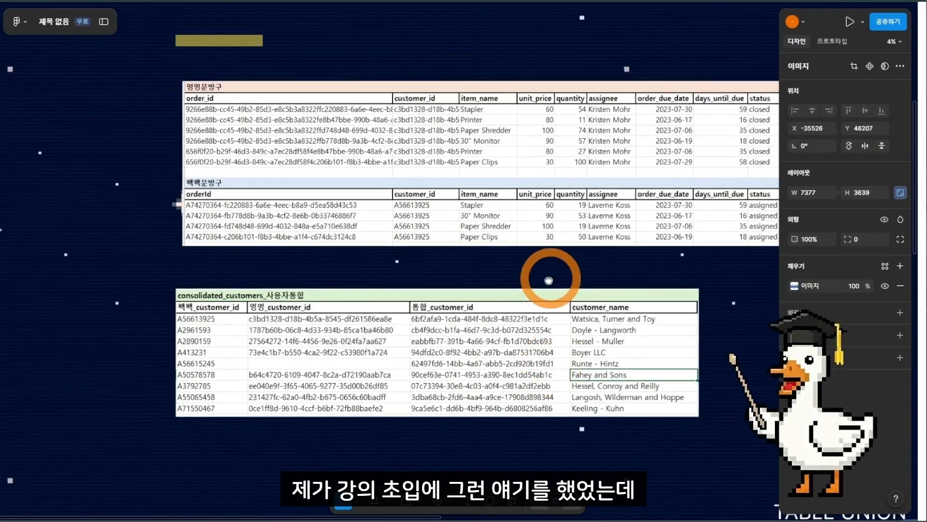
scroll(538, 276, "right", 3)
scroll(539, 275, "up", 2)
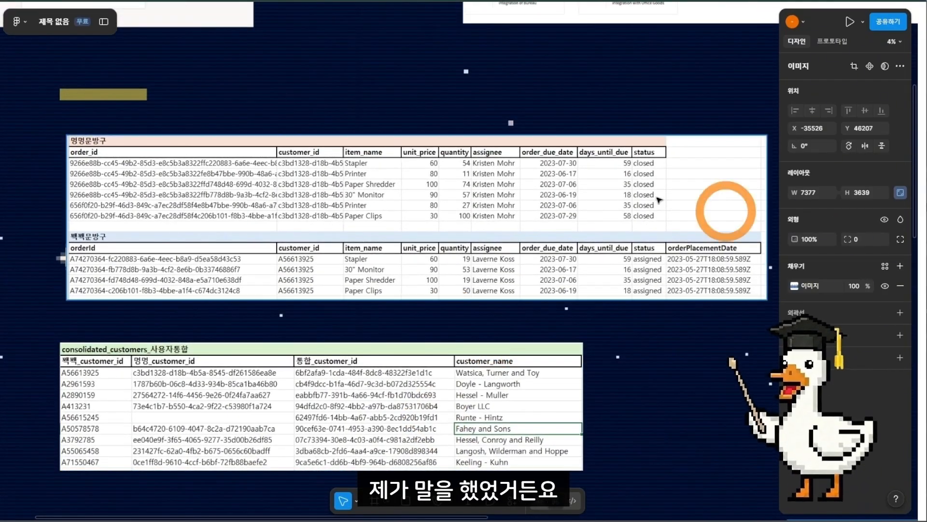
scroll(476, 181, "up", 1)
scroll(476, 181, "right", 1)
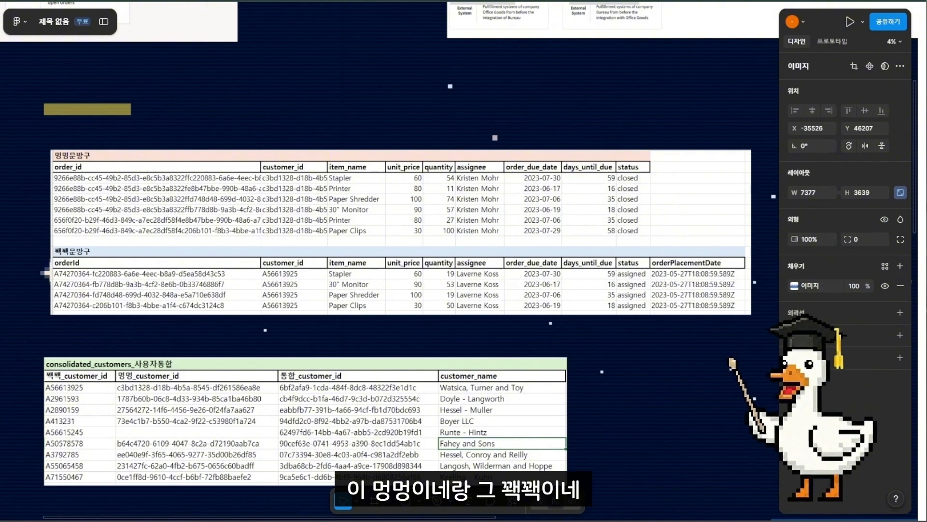
left_click(586, 332)
scroll(333, 255, "up", 1)
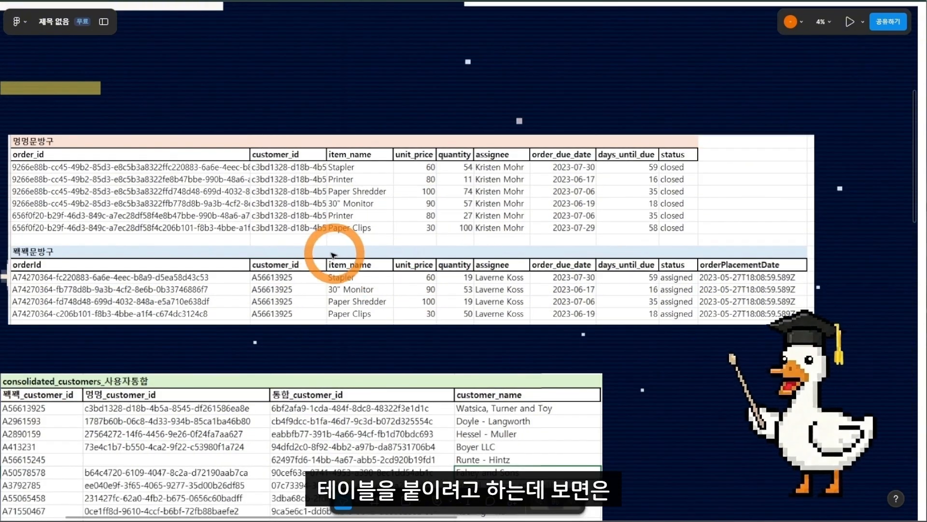
scroll(333, 255, "left", 3)
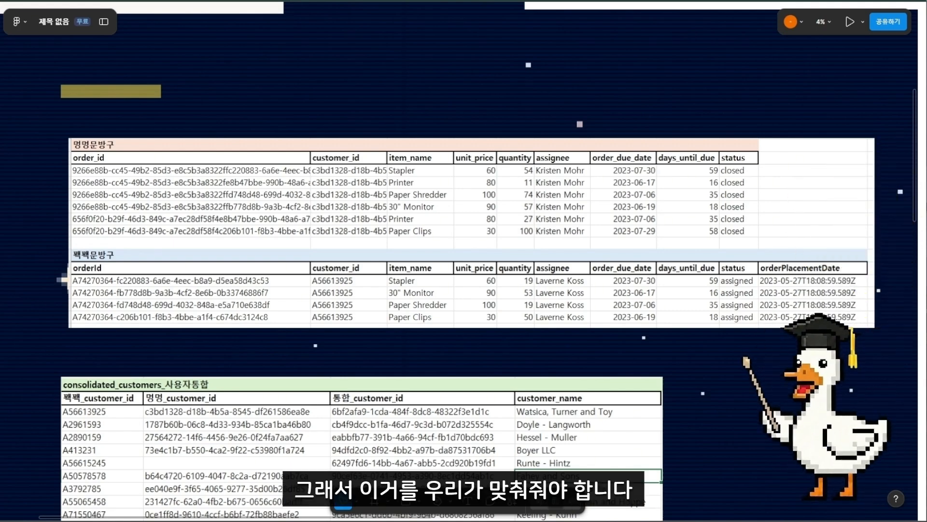
Switch to the pipeline and delete the Union node with the schema error
left_click(434, 89)
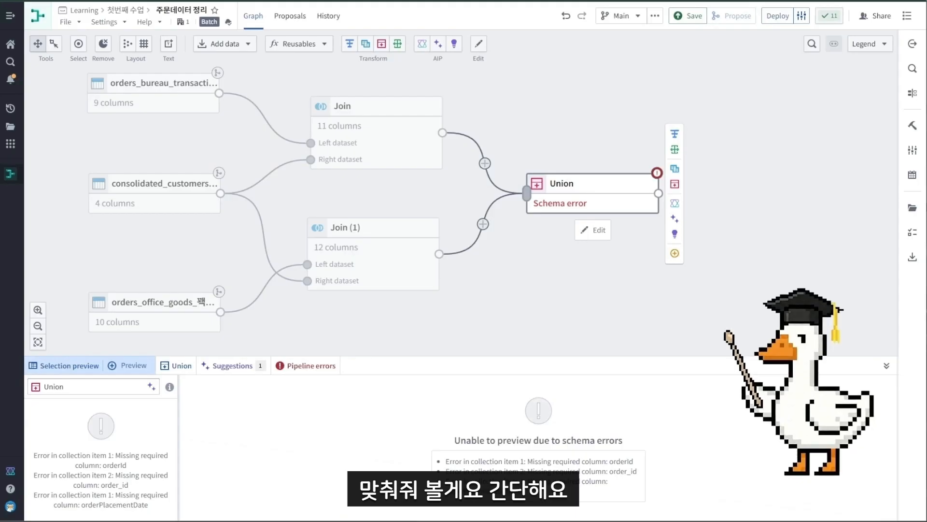
left_click(603, 204)
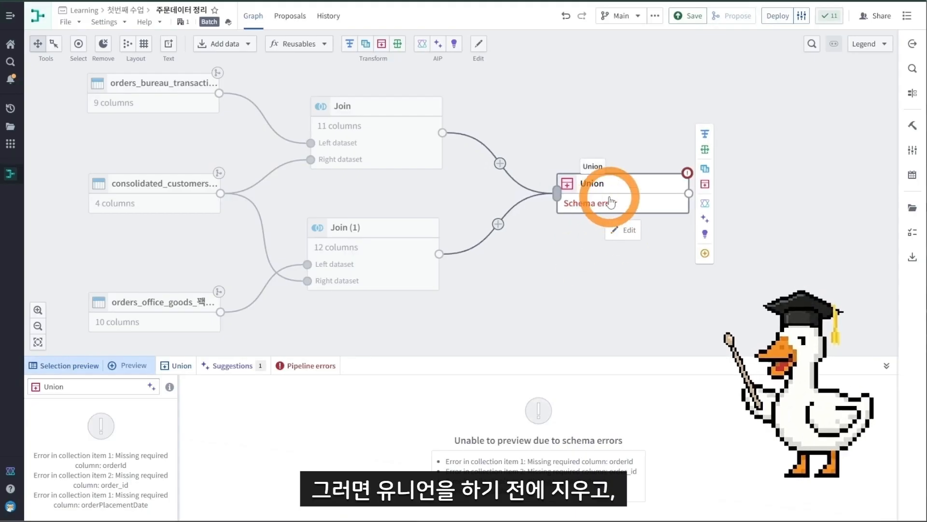
key("Delete")
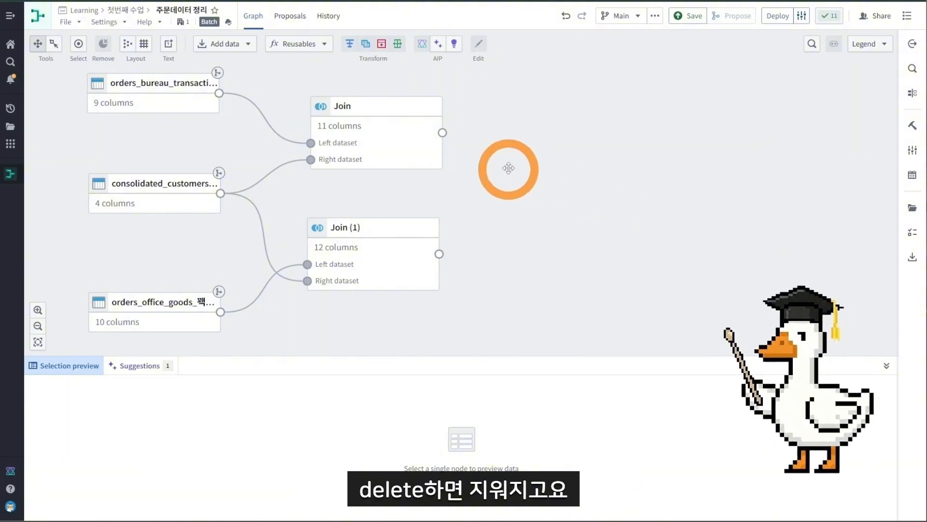
Open a new transform on the Join node that combines the bureau orders with the consolidated customers
left_click_drag(557, 165, 541, 201)
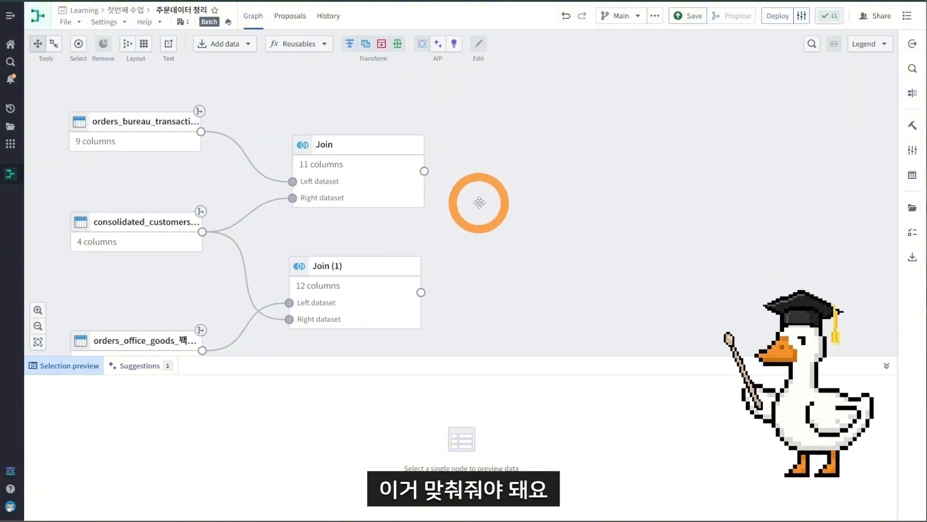
left_click_drag(478, 201, 437, 181)
left_click(363, 158)
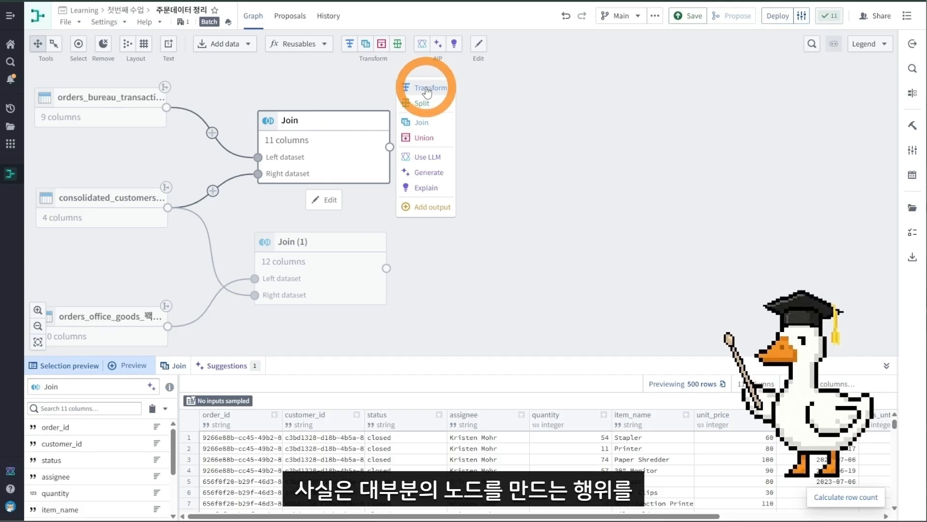
left_click(427, 90)
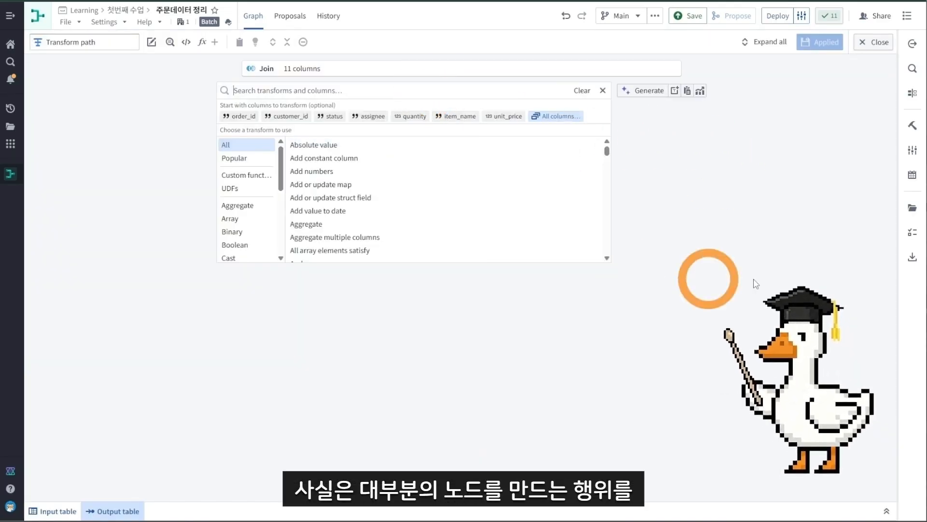
left_click(875, 42)
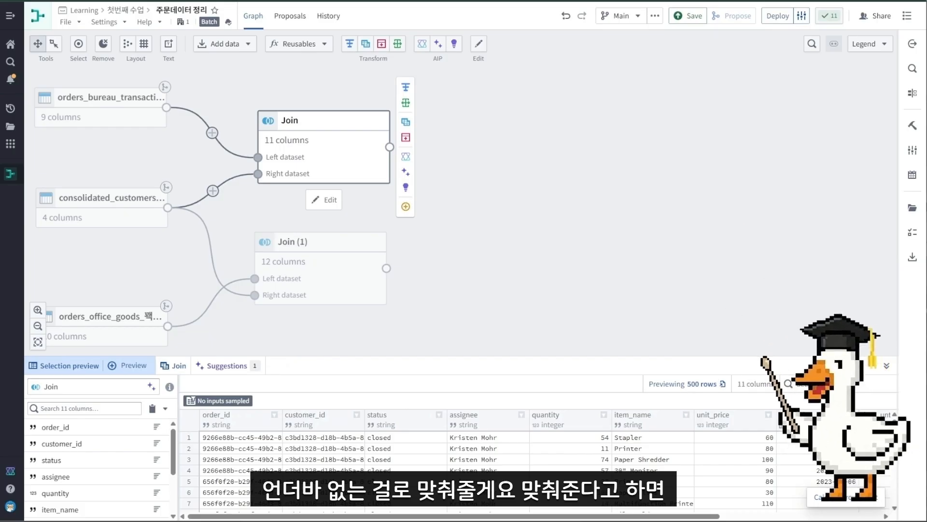
left_click(409, 89)
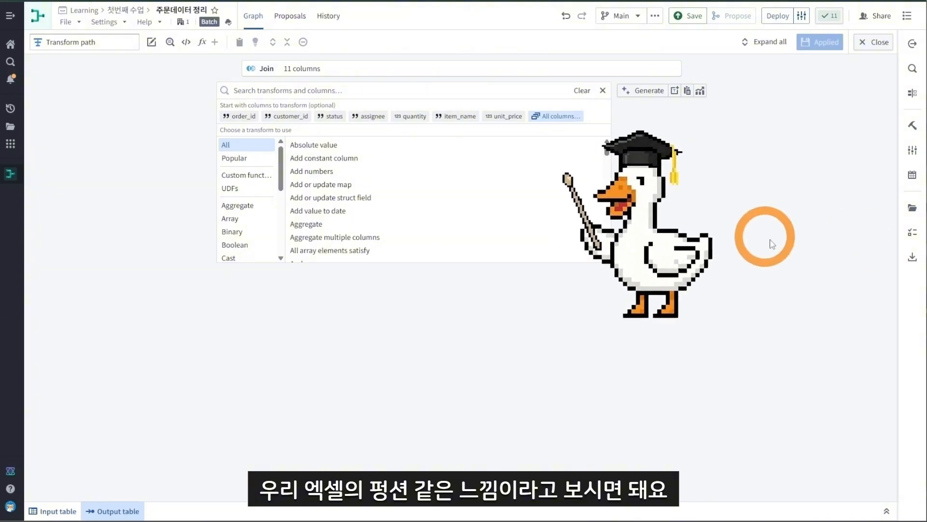
Look through the available transforms and add a Rename columns transform to the path
scroll(419, 195, "down", 10)
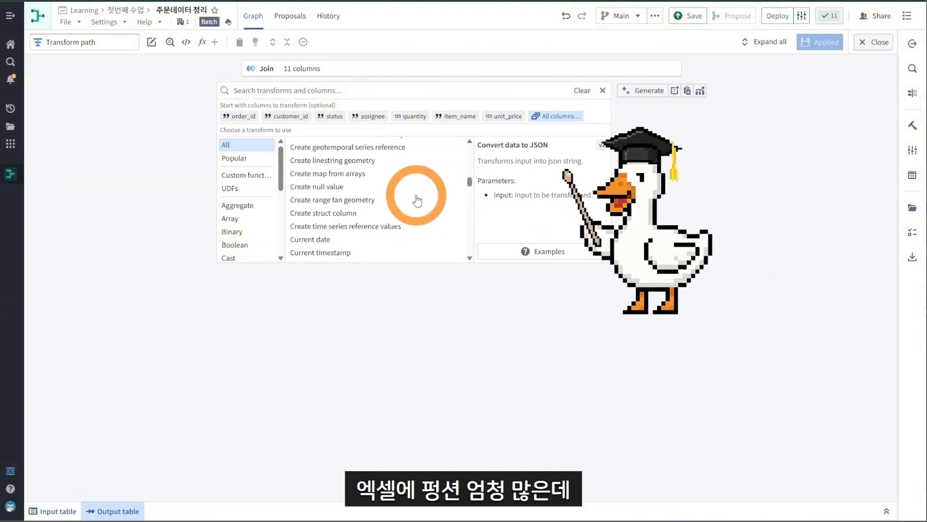
scroll(417, 201, "down", 20)
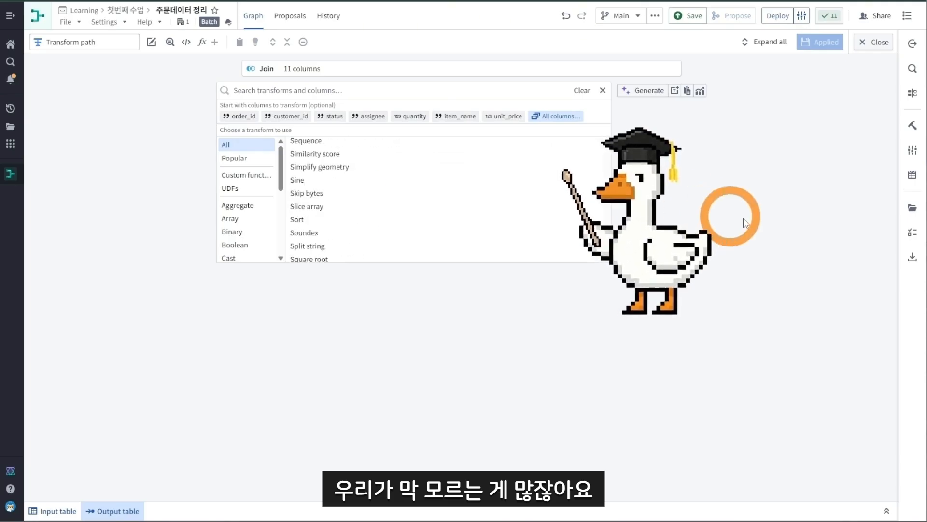
scroll(375, 200, "up", 20)
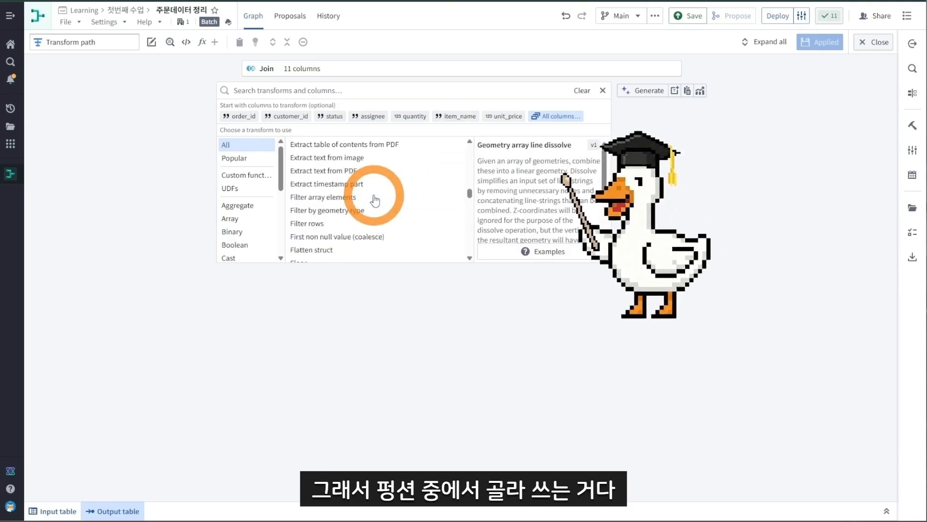
scroll(374, 200, "up", 15)
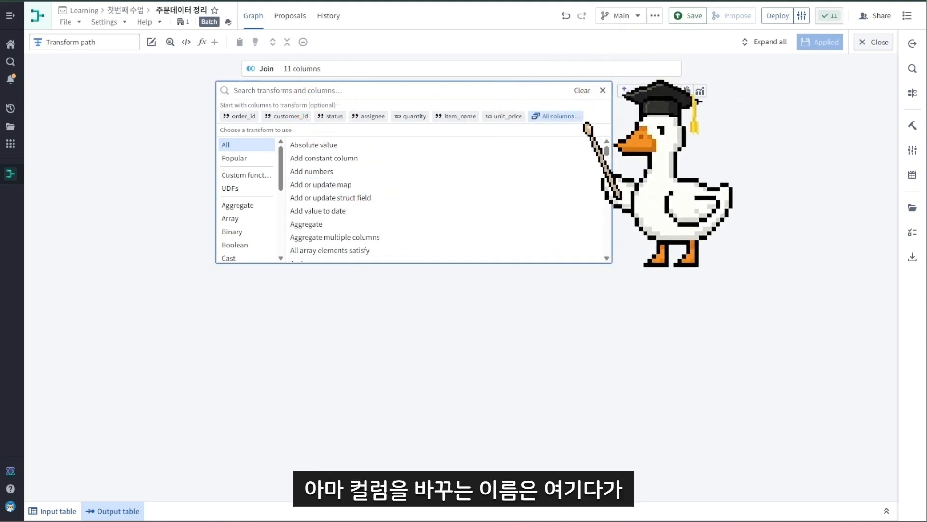
left_click(394, 90)
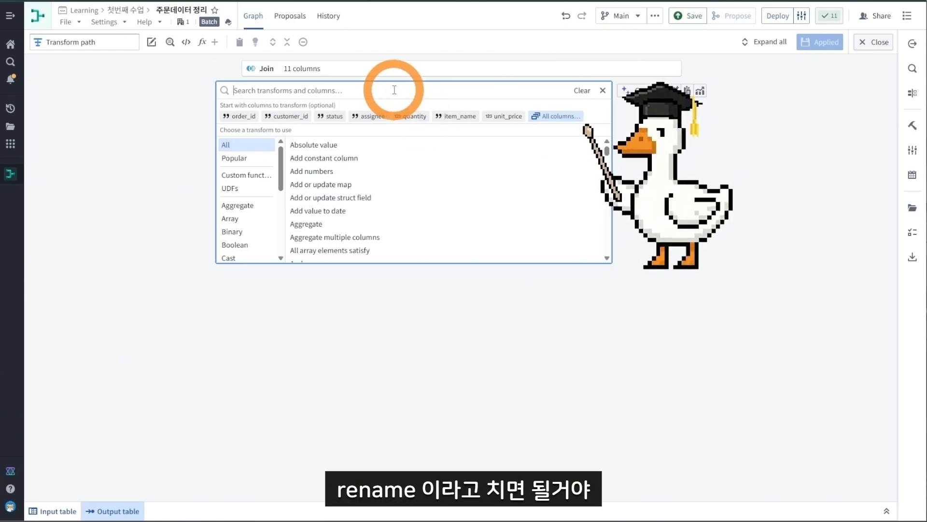
type("ㄱㄷ")
type("rena")
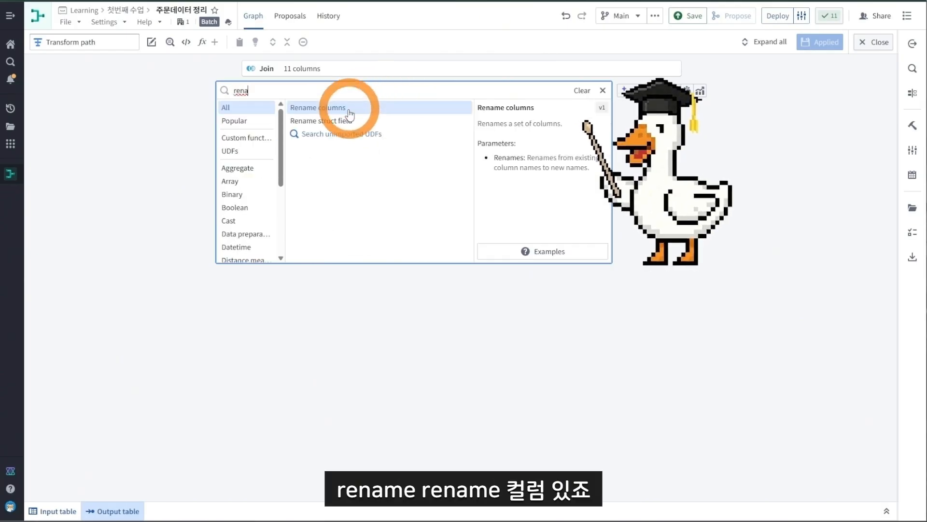
left_click(350, 114)
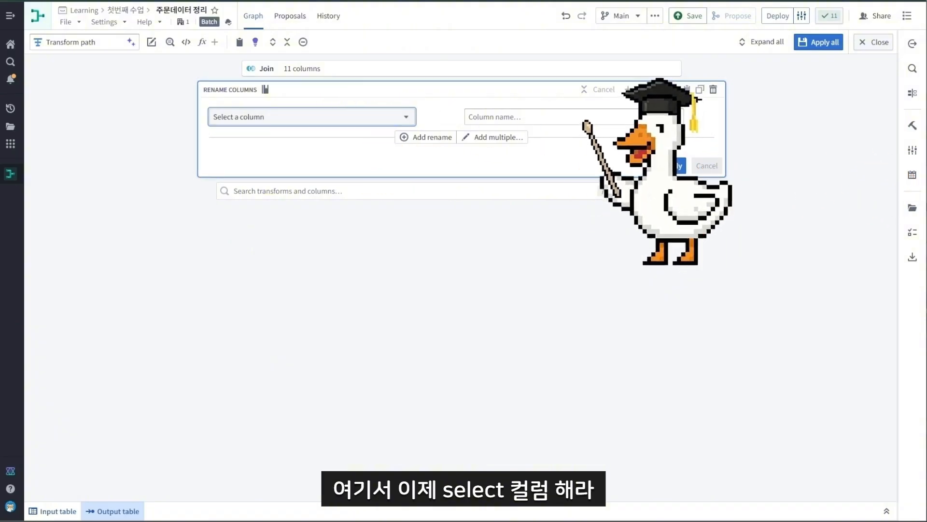
Rename order_id to orderid, checking the name against the Figma board's 꽥꽥문방구 table, and apply and close the transform
left_click(366, 121)
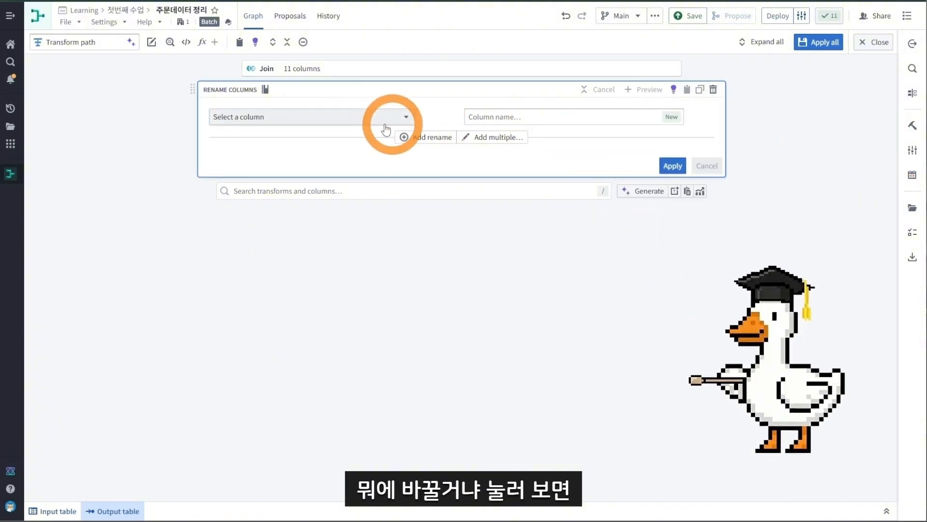
left_click(231, 155)
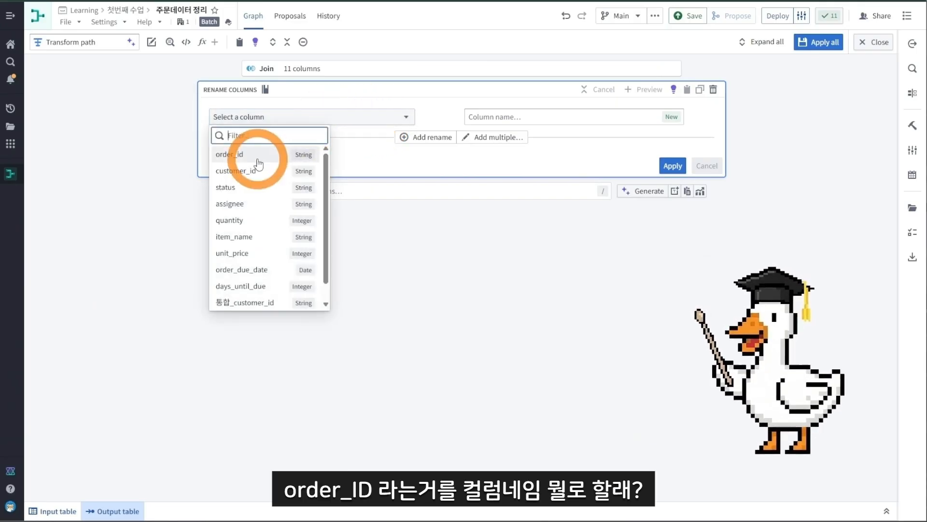
left_click(598, 131)
left_click(535, 114)
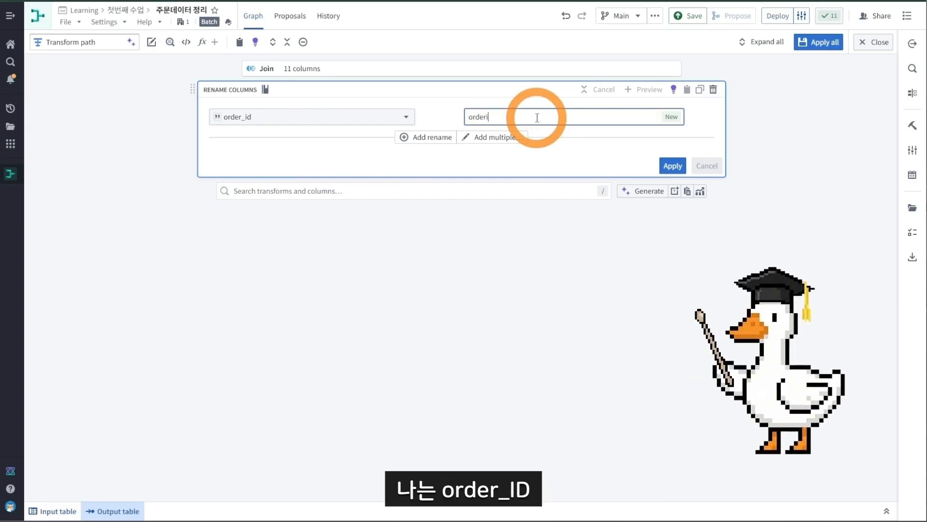
left_click(344, 2)
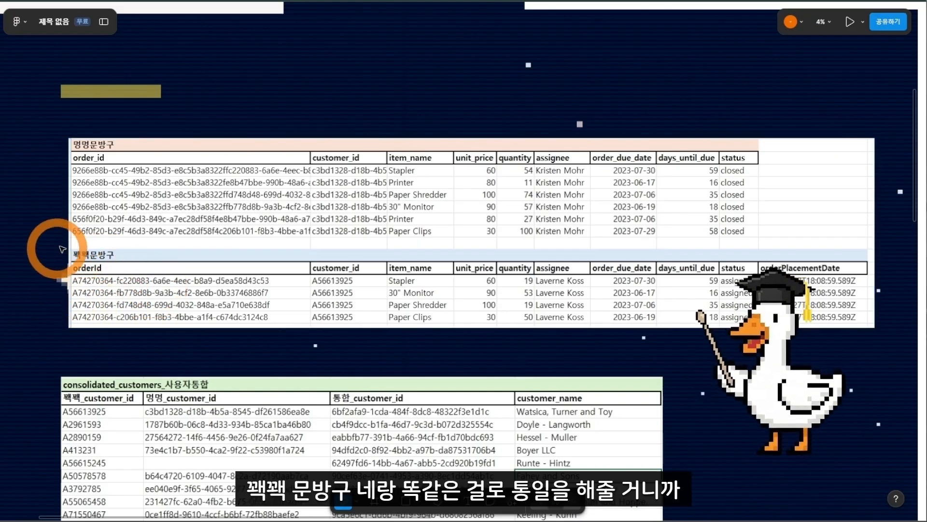
left_click(102, 2)
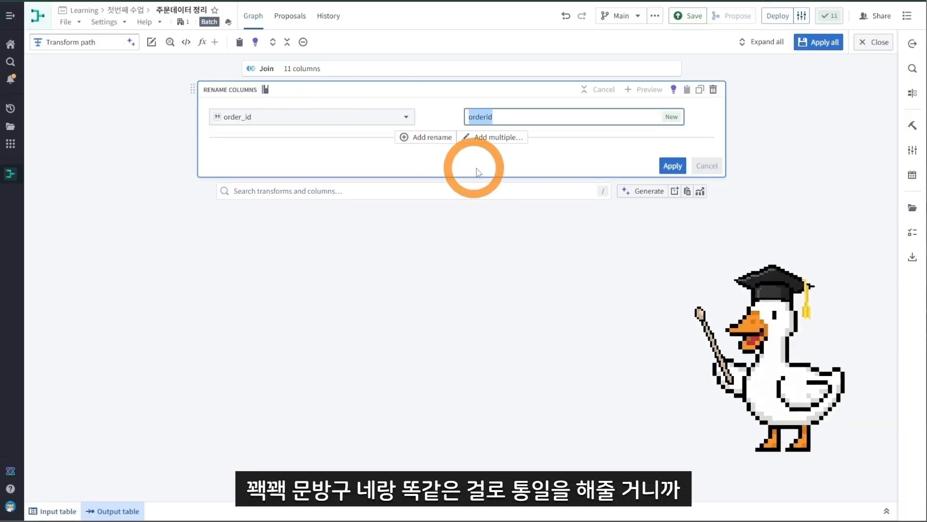
left_click(673, 166)
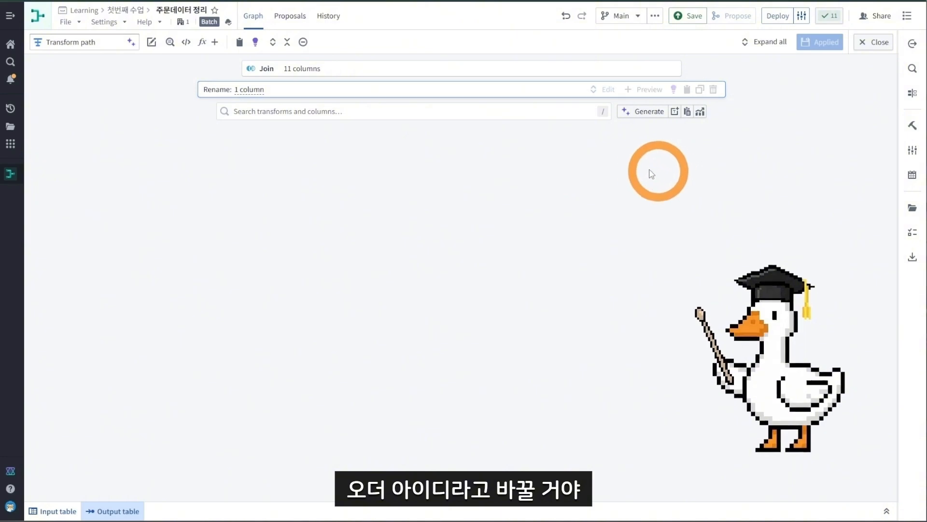
left_click(872, 42)
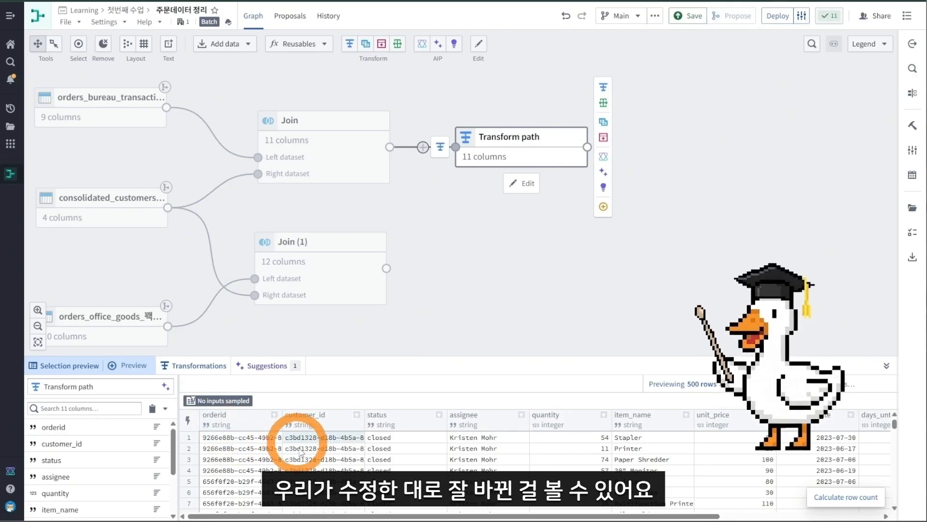
Check the order tables' columns on the Figma board and, back in the pipeline, open a new transform on Join (1)
left_click_drag(541, 314, 491, 296)
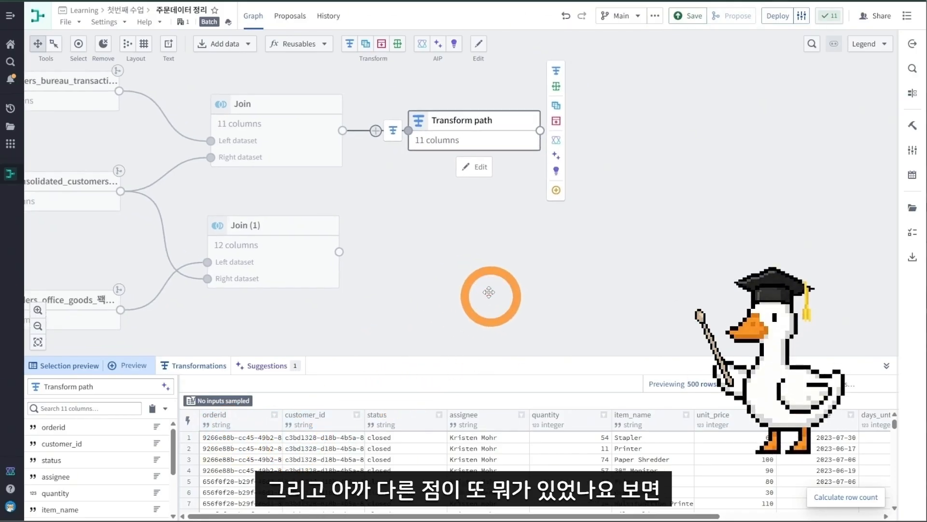
key("alt+Tab")
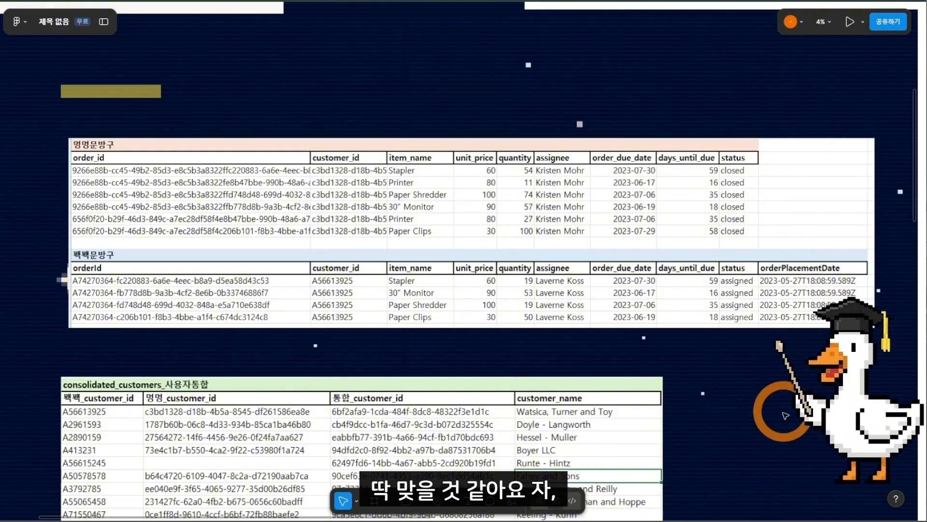
key("alt+Tab")
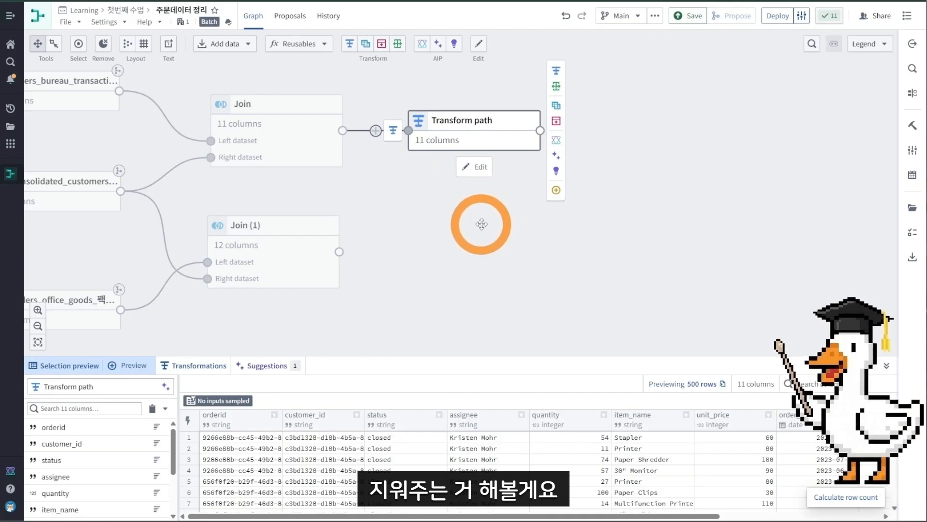
left_click(311, 241)
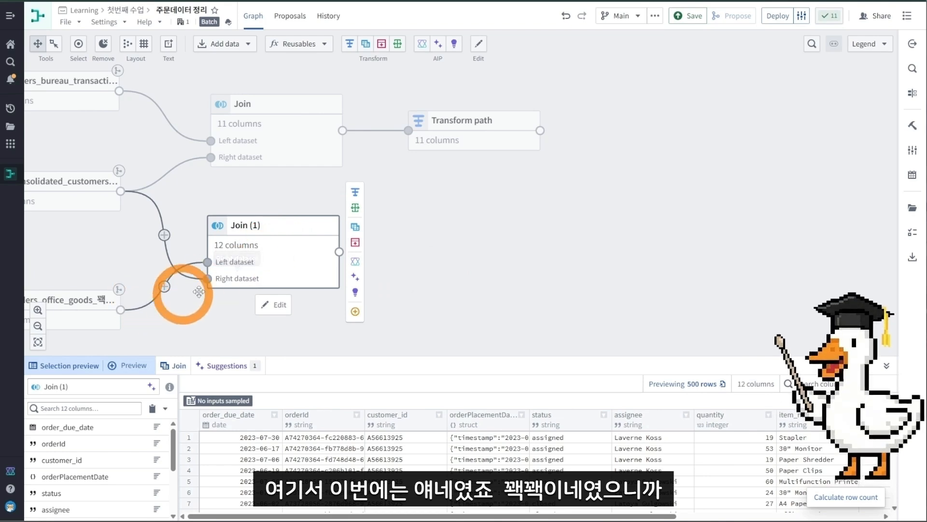
left_click(362, 196)
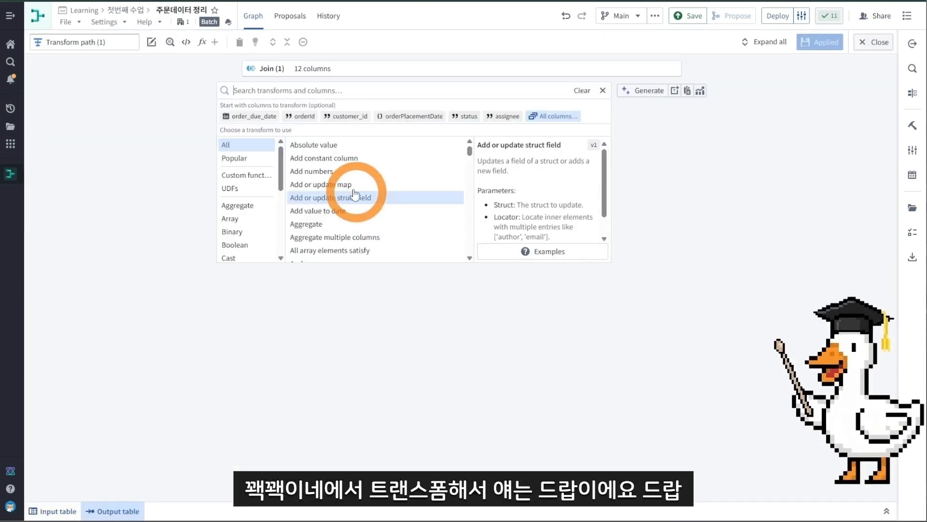
Search the transforms for "drop", add a Drop columns transform on Join (1), and open its list of columns to drop
left_click(309, 91)
type("drop")
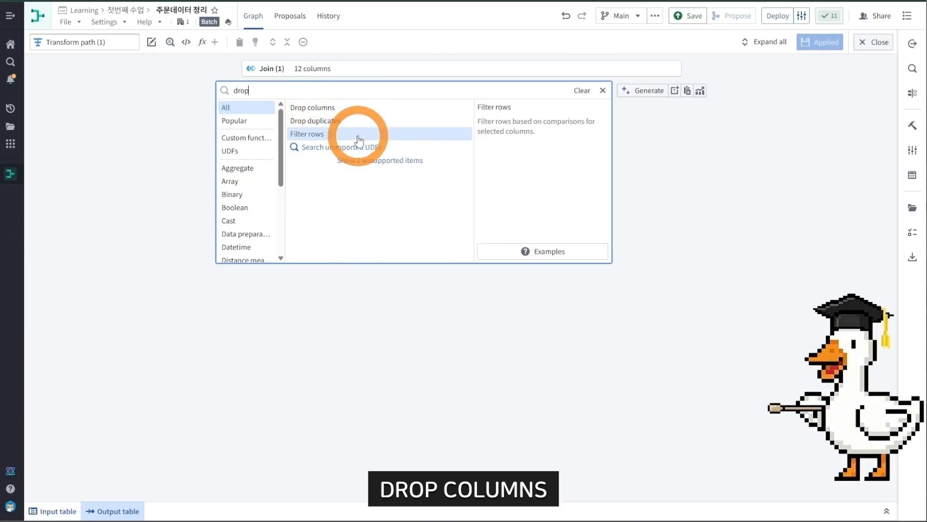
left_click(348, 108)
left_click(300, 129)
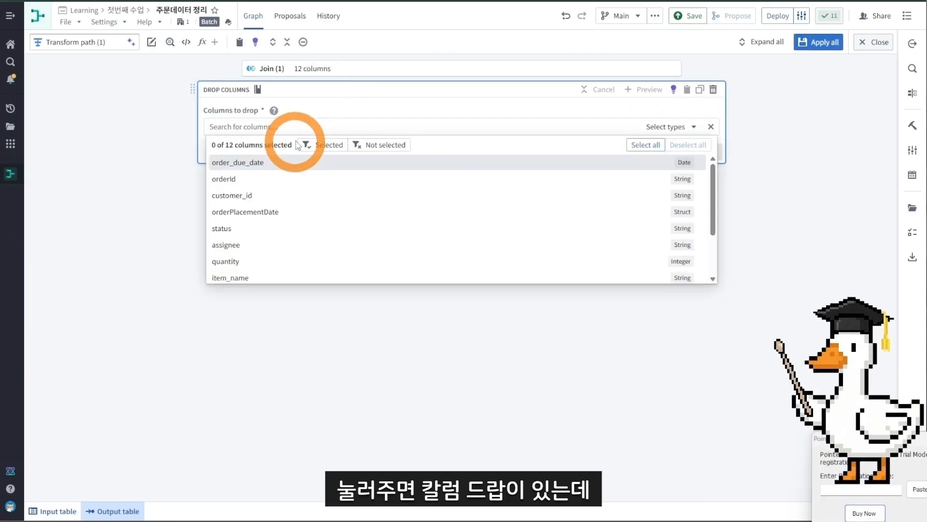
left_click(323, 122)
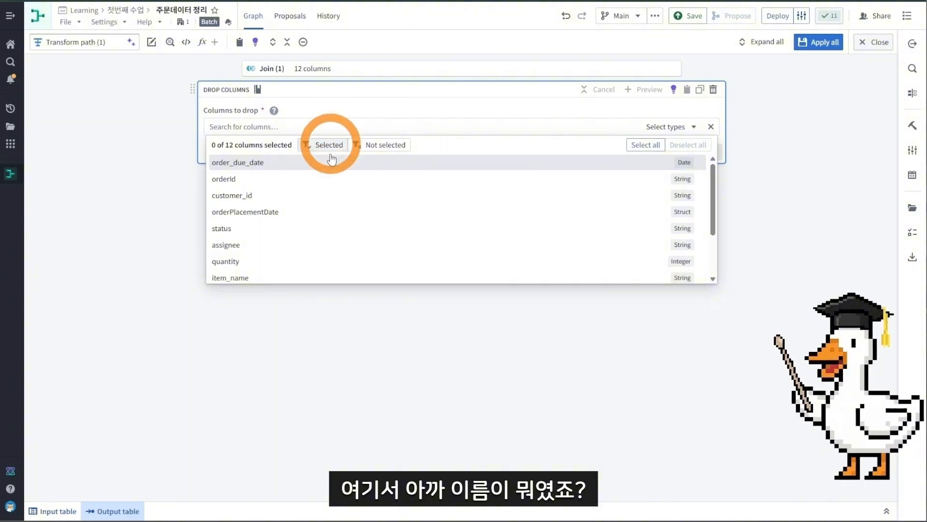
Check the extra column on the Figma board, set orderPlacementDate as the column to drop, and apply and close the transform
key("alt+Tab")
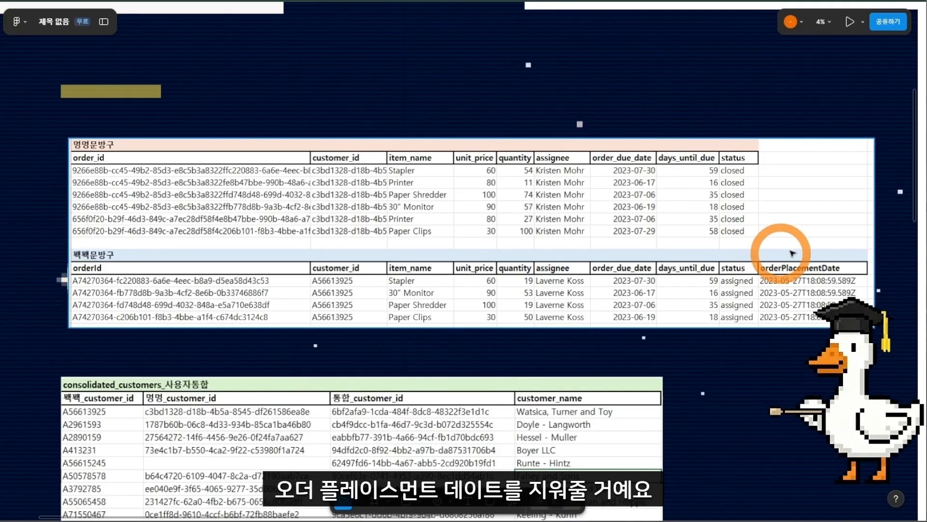
key("alt+Tab")
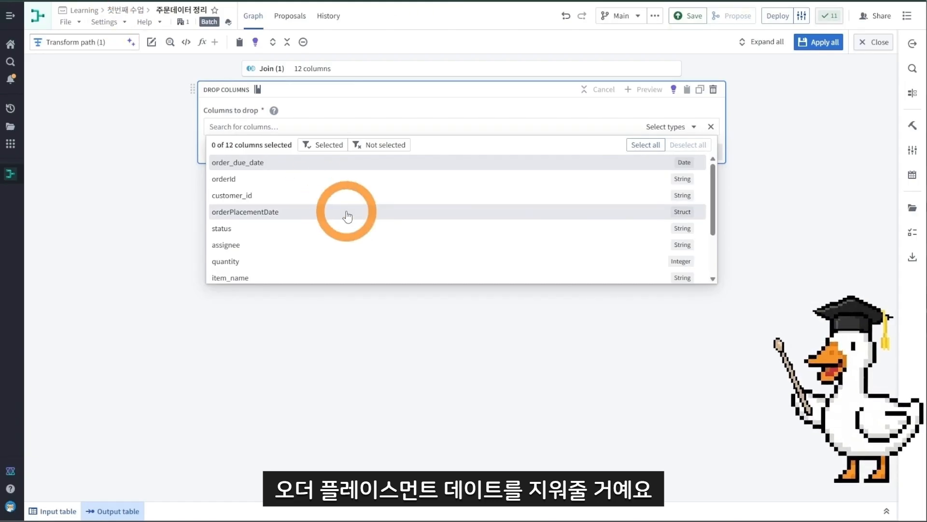
left_click(317, 219)
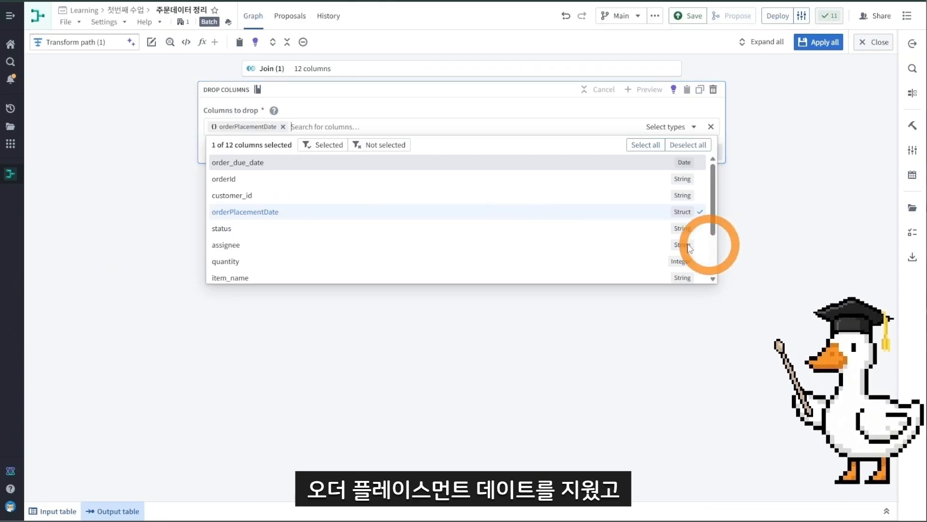
left_click(499, 218)
left_click(673, 154)
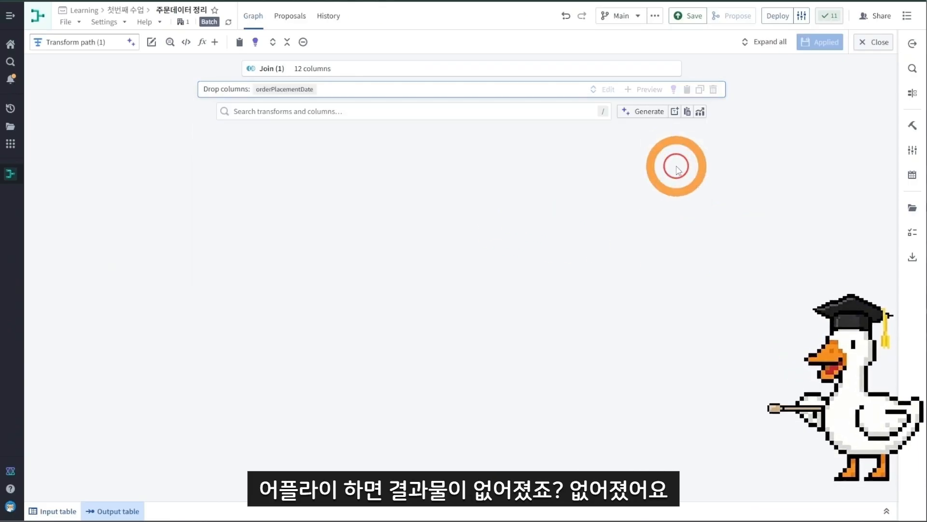
left_click(872, 42)
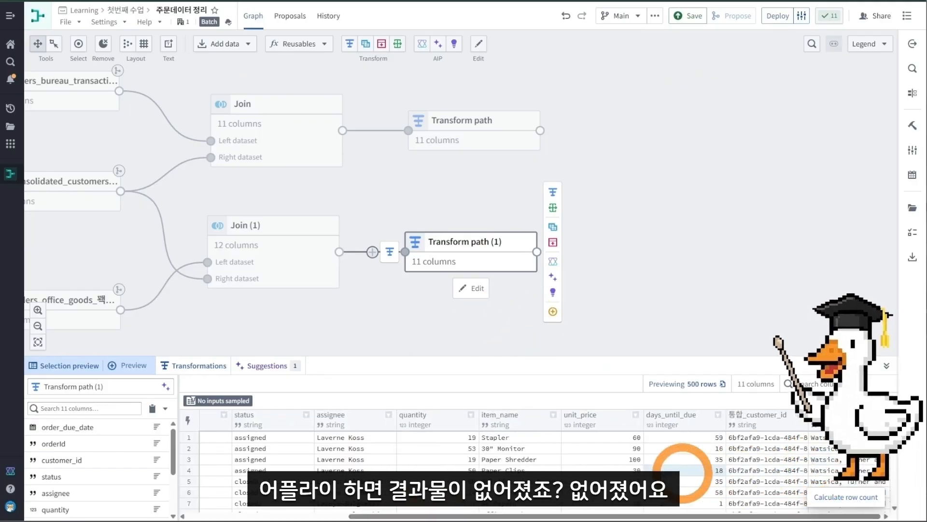
Reopen Transform path (1) from the graph and delete its Drop columns transform
scroll(341, 480, "left", 5)
left_click_drag(626, 294, 598, 263)
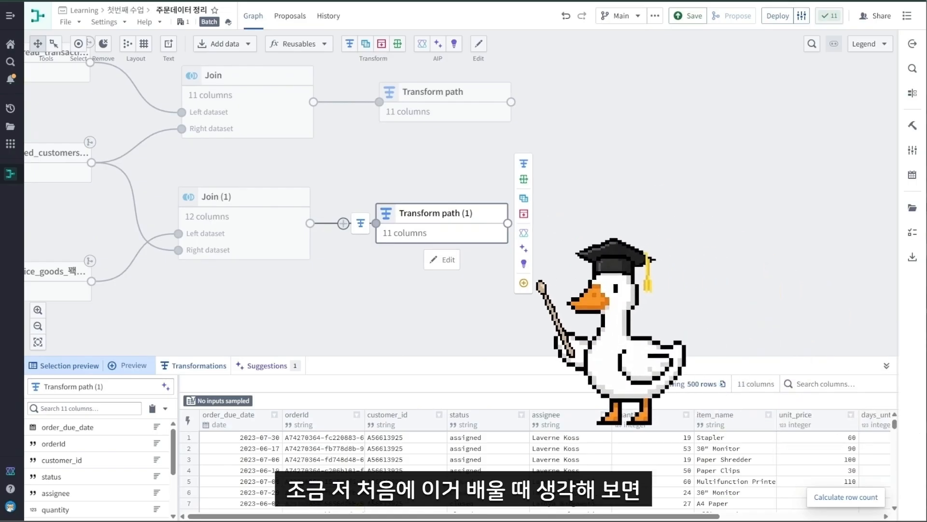
left_click(461, 227)
double_click(461, 227)
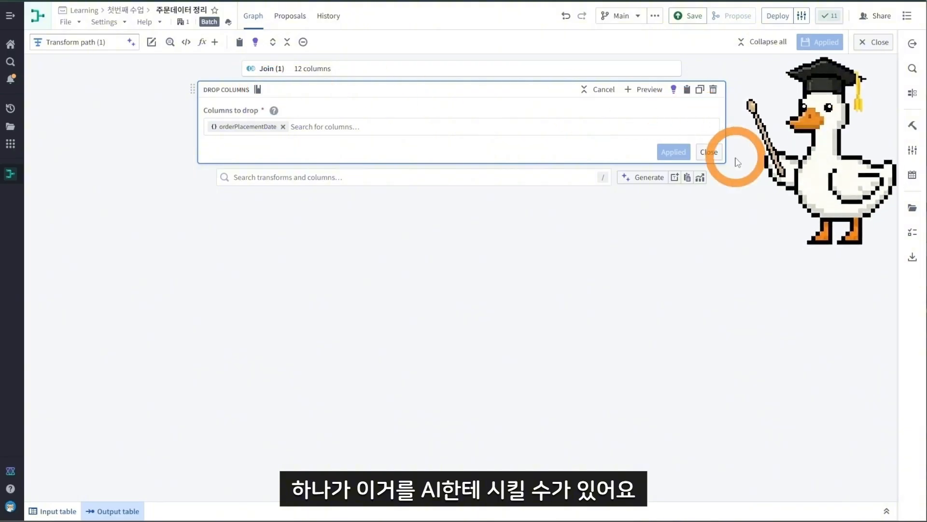
left_click(713, 90)
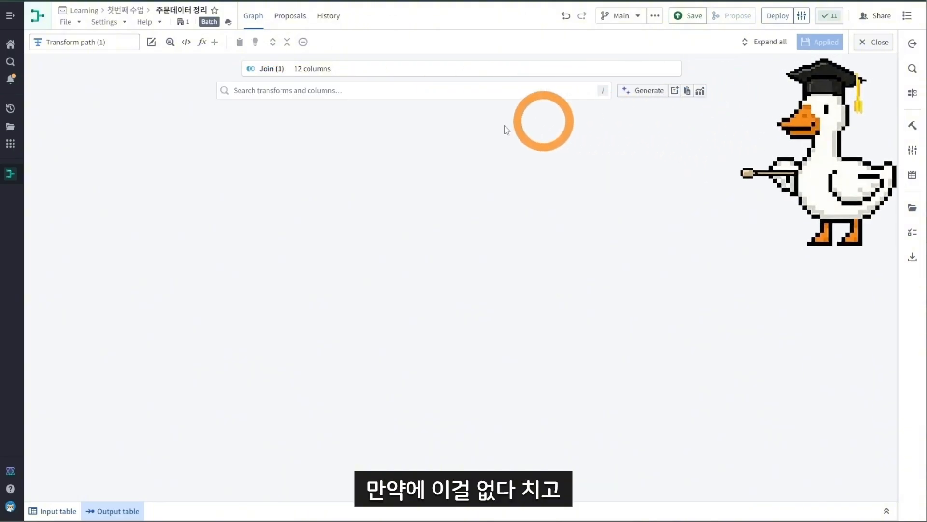
Show the path's input table and copy the column name orderPlacementDate
left_click(651, 92)
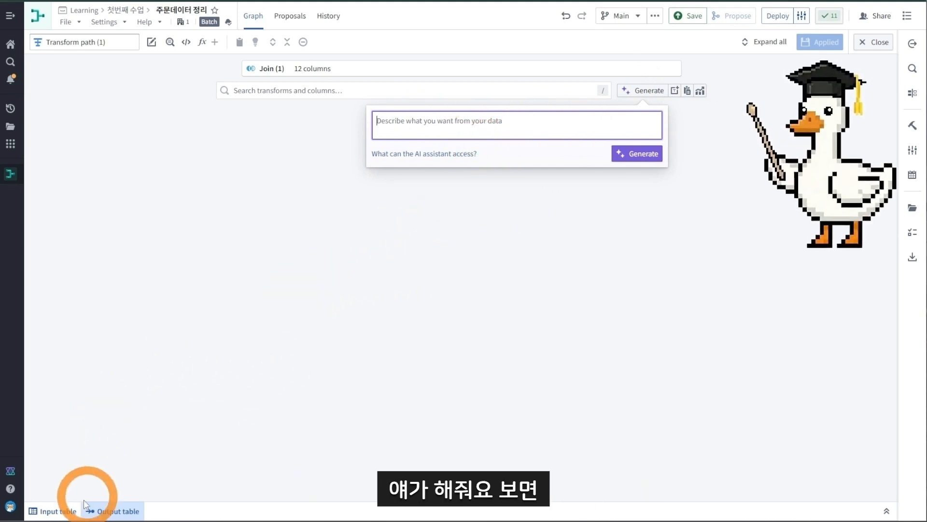
left_click(58, 511)
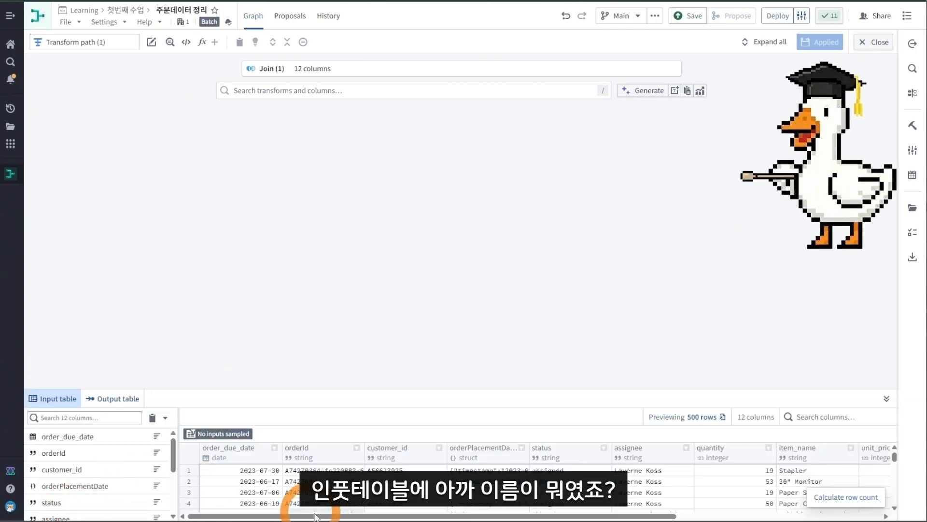
left_click_drag(348, 516, 553, 513)
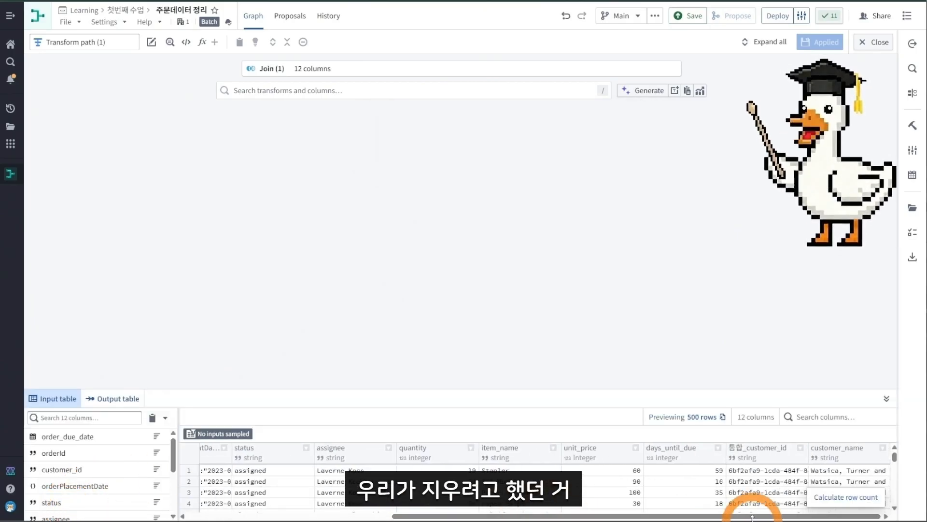
scroll(454, 460, "left", 5)
left_click(438, 457)
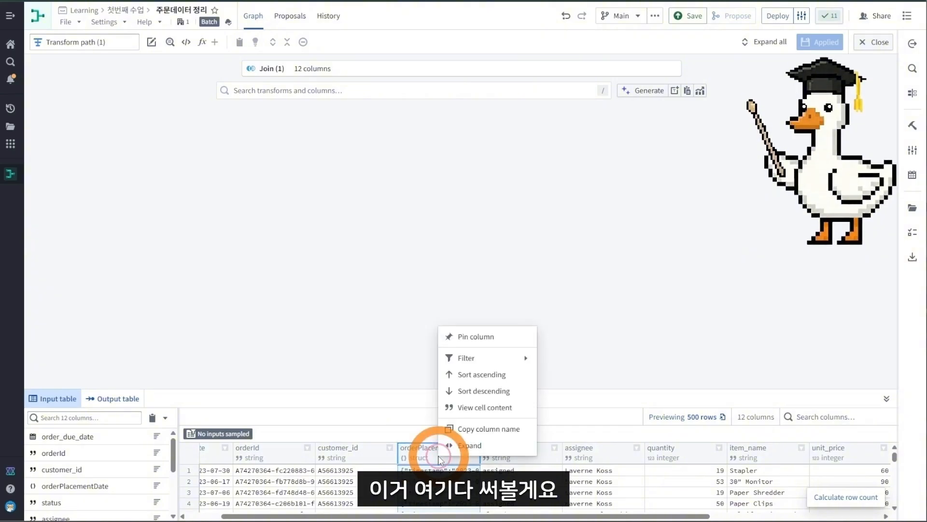
left_click(464, 427)
Generate the transform with the AI prompt "orderPlacementDate라는 열을 지워줘" and close the transform path
left_click(656, 102)
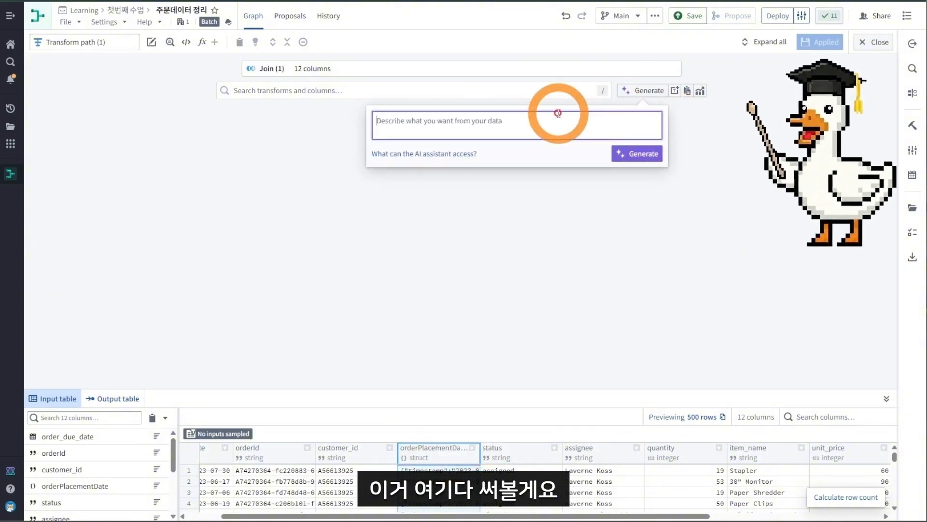
left_click(560, 121)
key("ctrl+v")
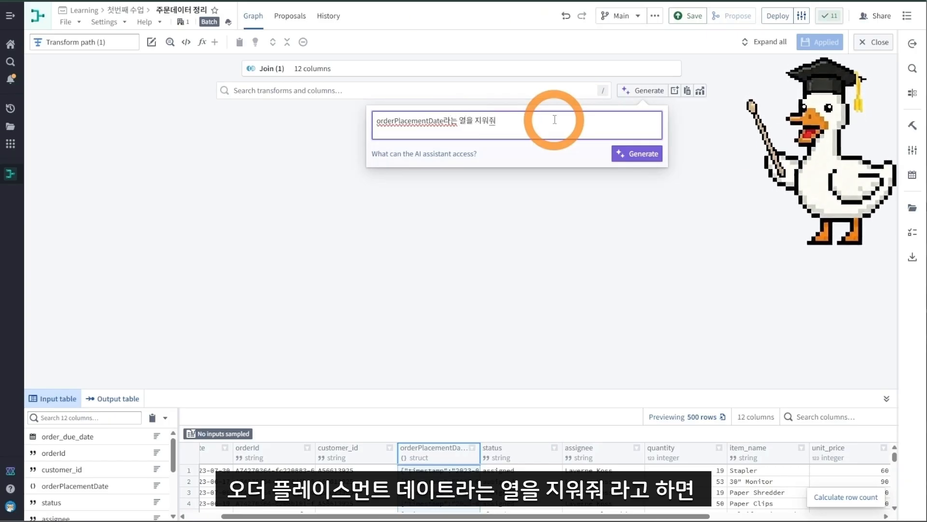
left_click(631, 153)
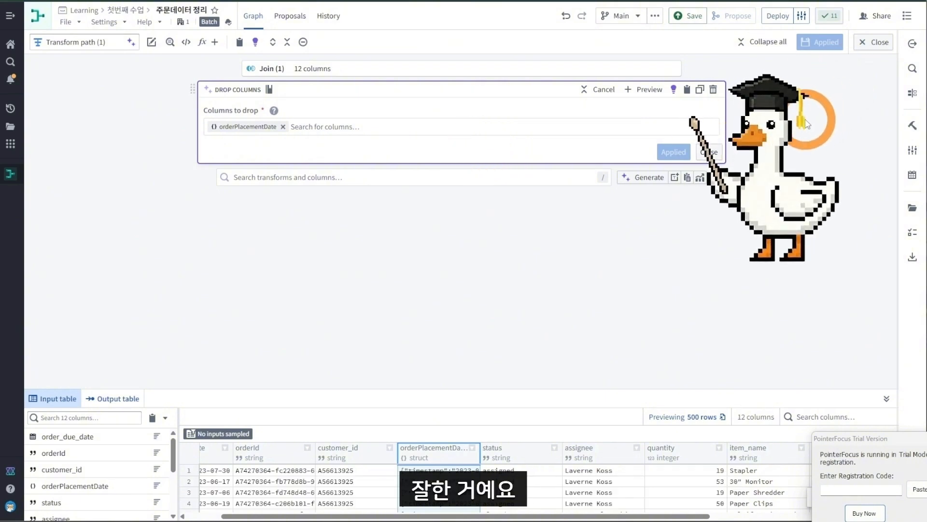
left_click(884, 42)
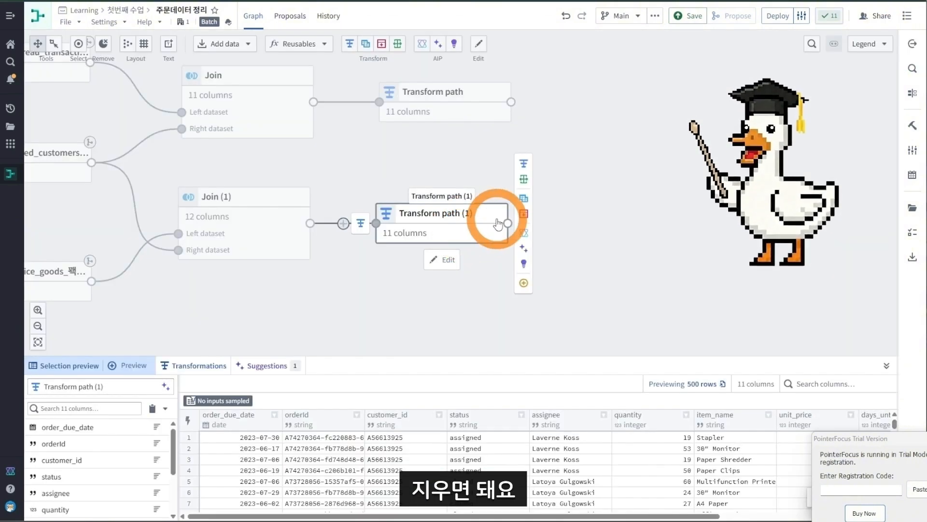
Reopen Transform path (1), look through the column list of its Drop columns transform, and close the path
double_click(491, 247)
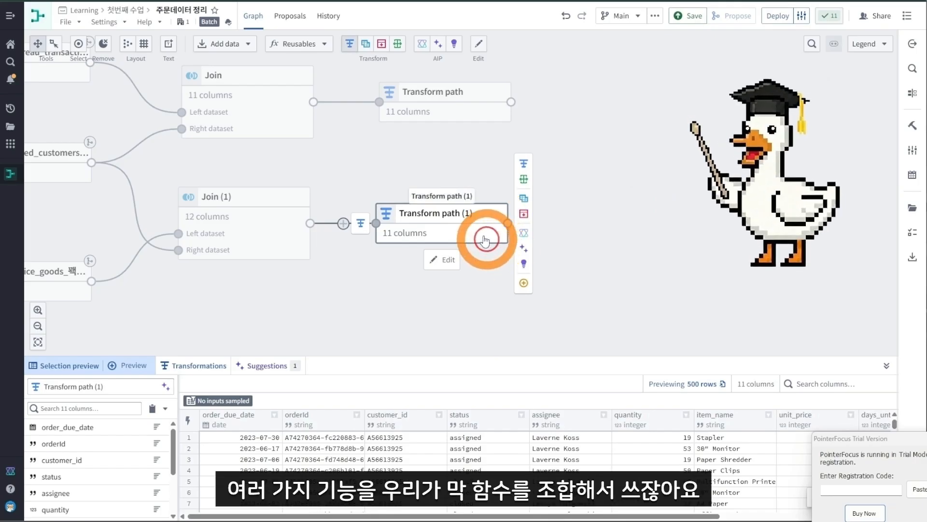
left_click(520, 99)
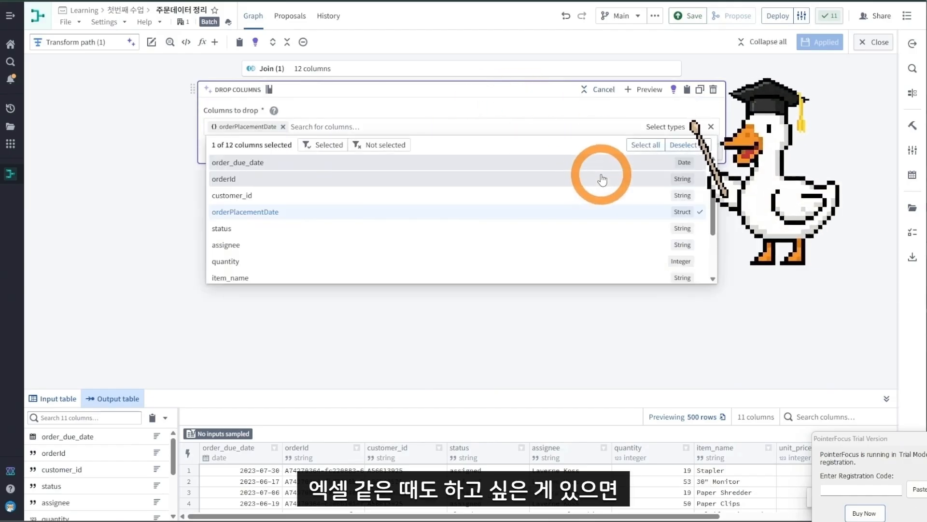
scroll(421, 193, "down", 2)
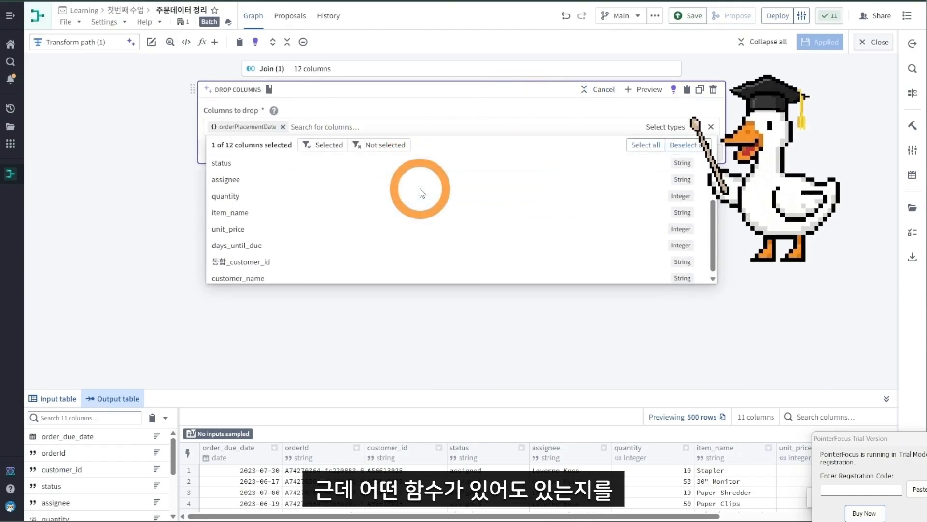
scroll(421, 194, "up", 2)
scroll(421, 193, "down", 2)
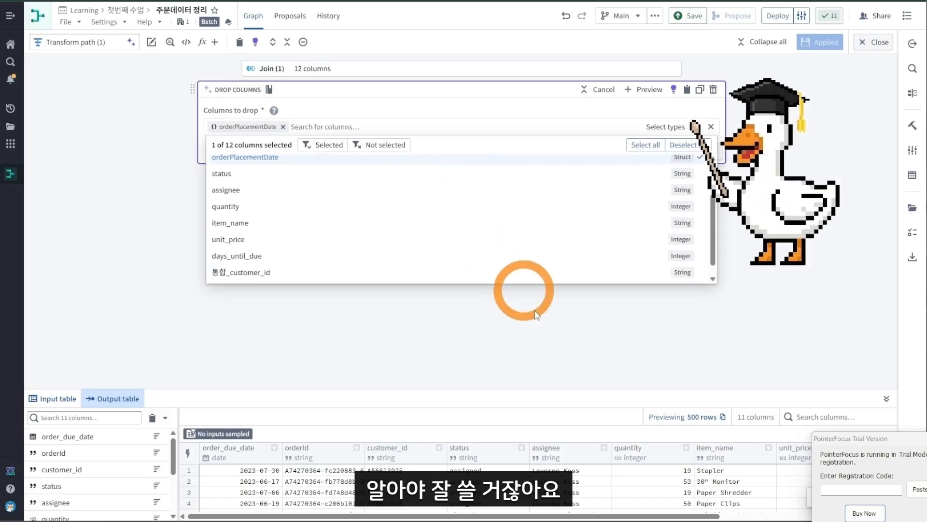
left_click(673, 264)
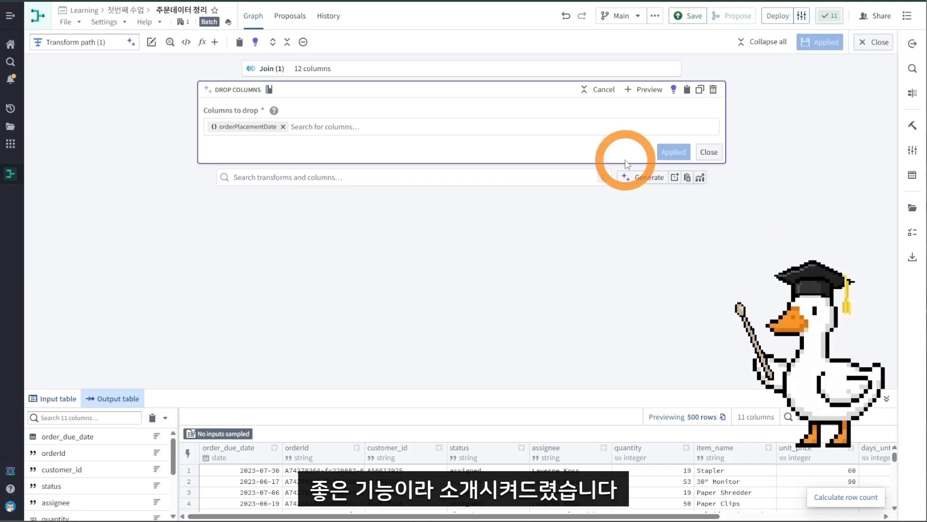
left_click(877, 46)
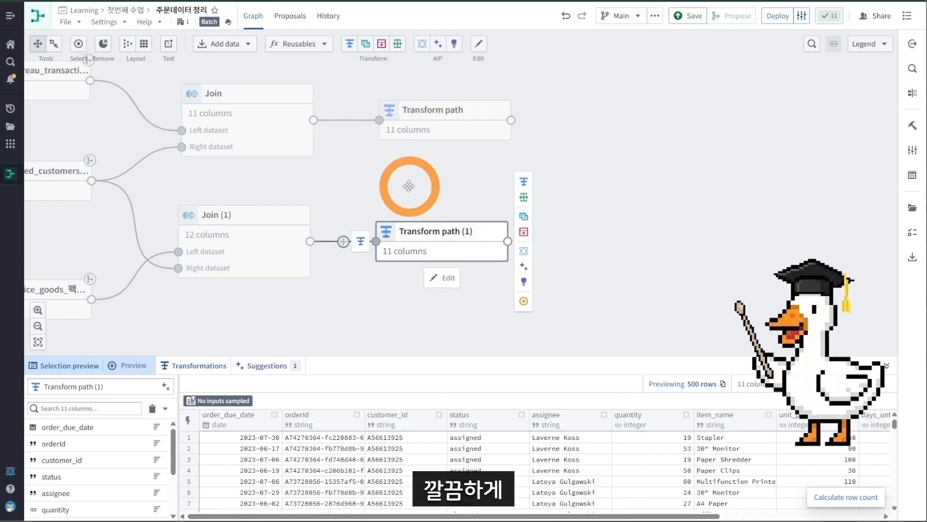
Create a union by name of Transform path and Transform path (1), and return to the graph
left_click_drag(594, 197, 523, 209)
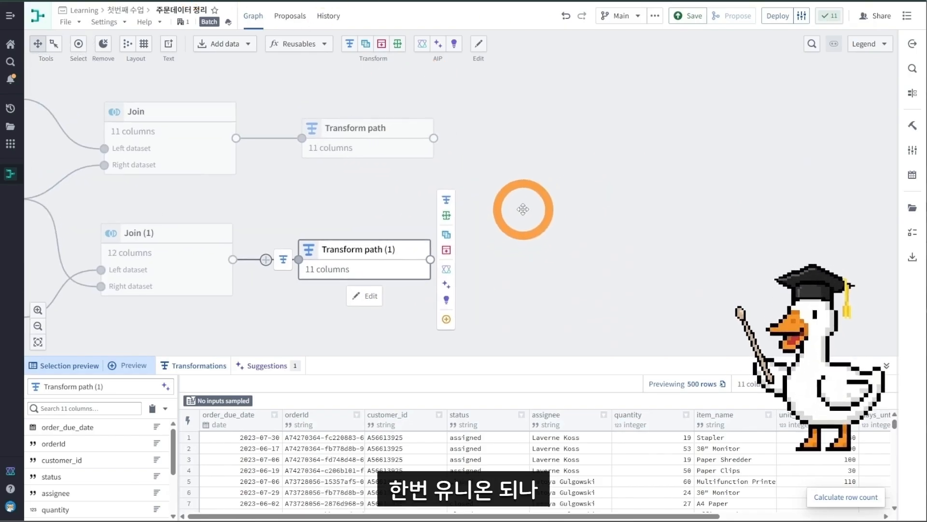
left_click(414, 150)
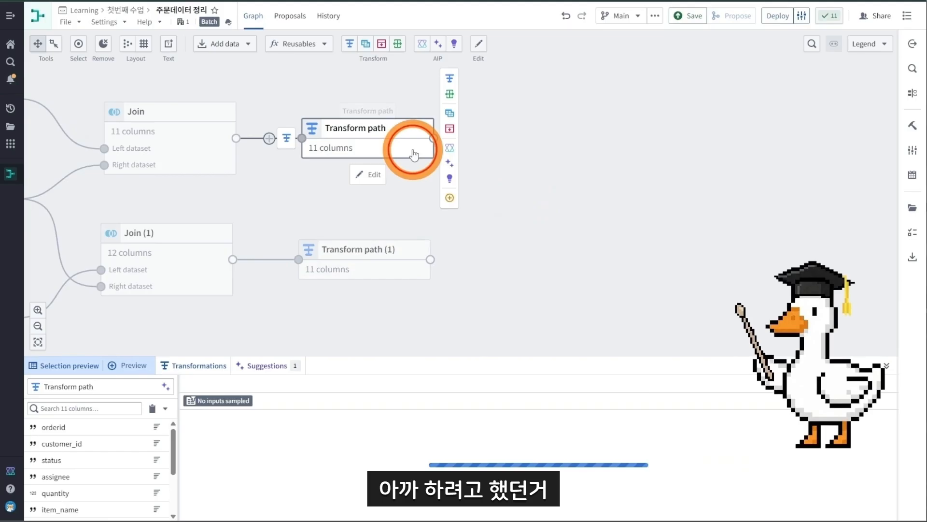
left_click(450, 129)
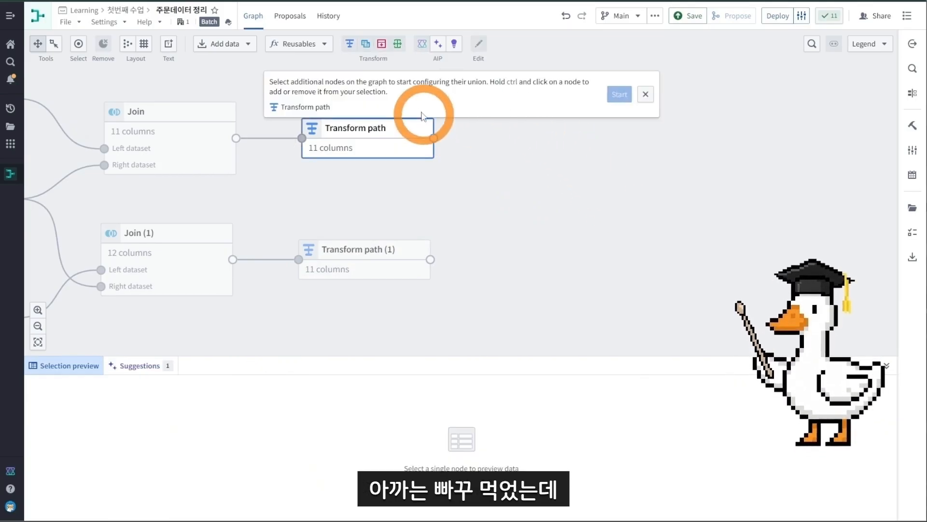
left_click(377, 256)
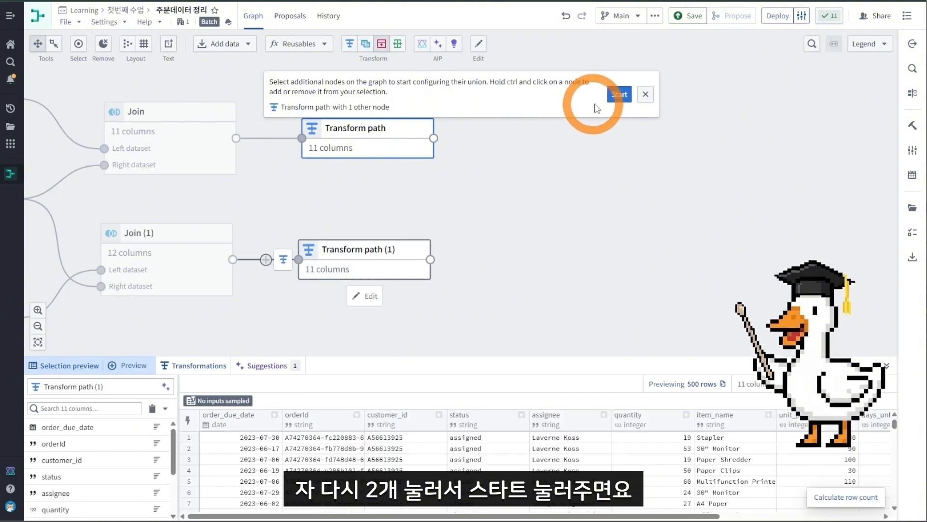
left_click(619, 95)
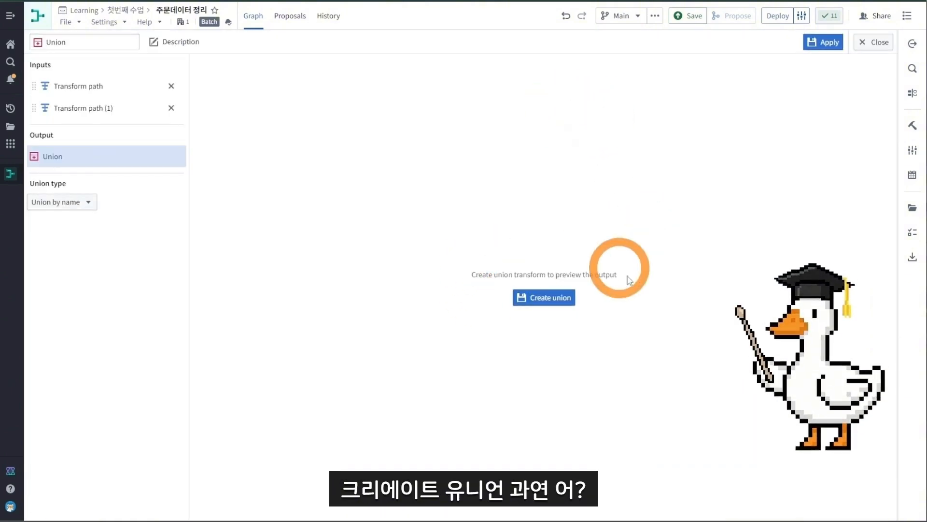
left_click(548, 298)
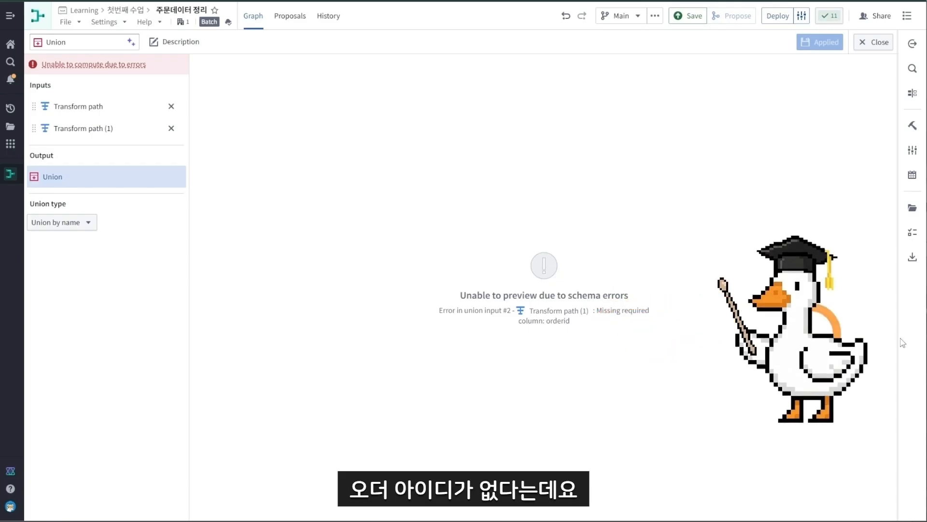
left_click(864, 43)
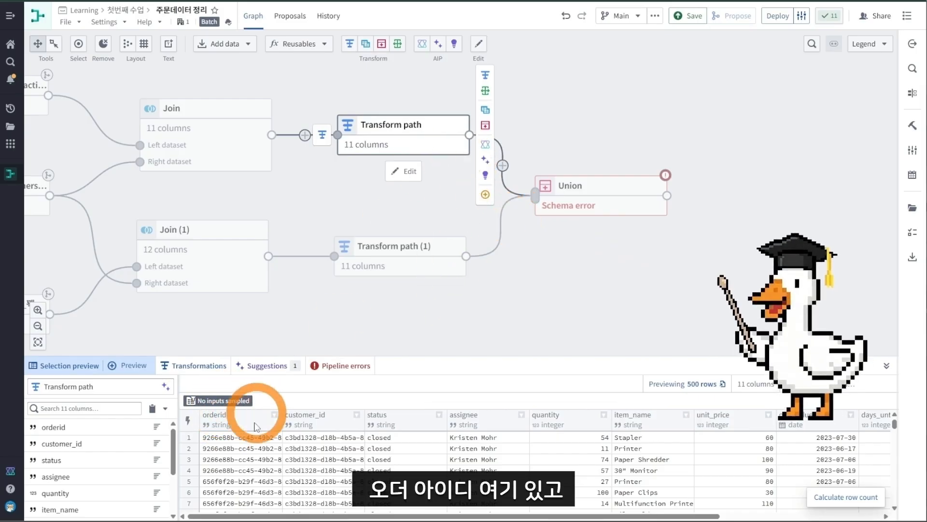
Correct the Rename columns transform in Transform path so order_id is renamed to orderId, apply it, and return to the graph
left_click(368, 271)
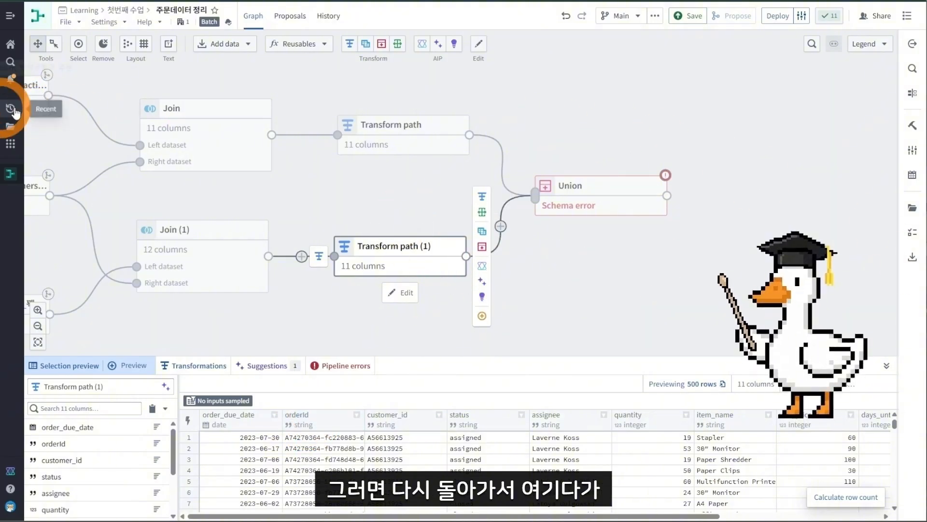
double_click(378, 129)
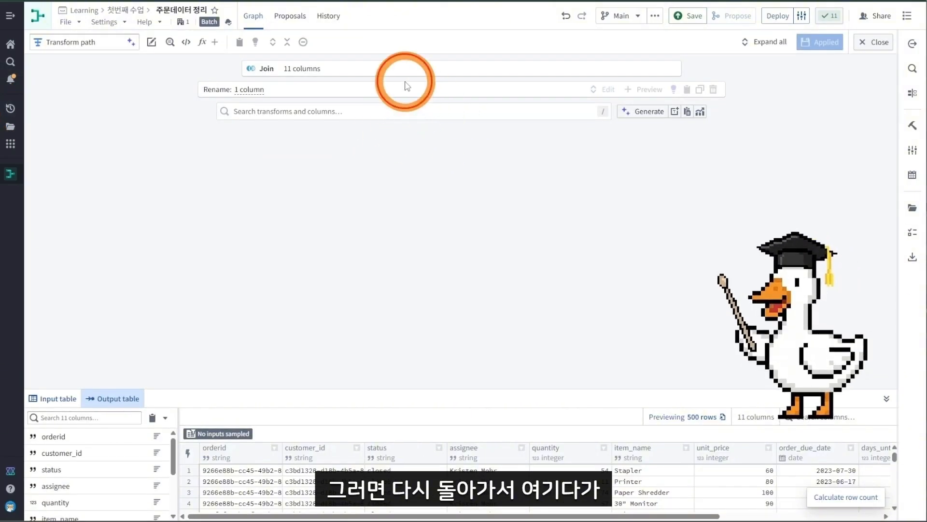
left_click(407, 86)
double_click(545, 116)
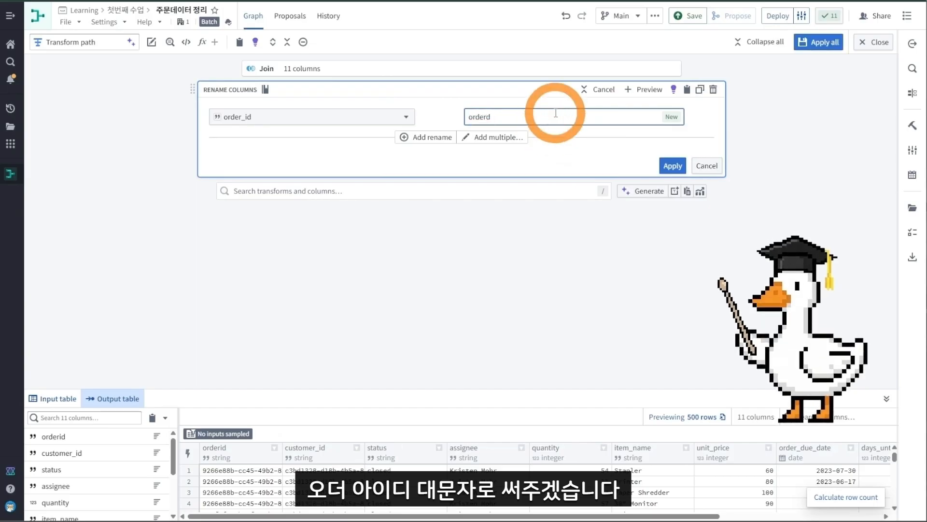
type("orderId")
left_click(673, 165)
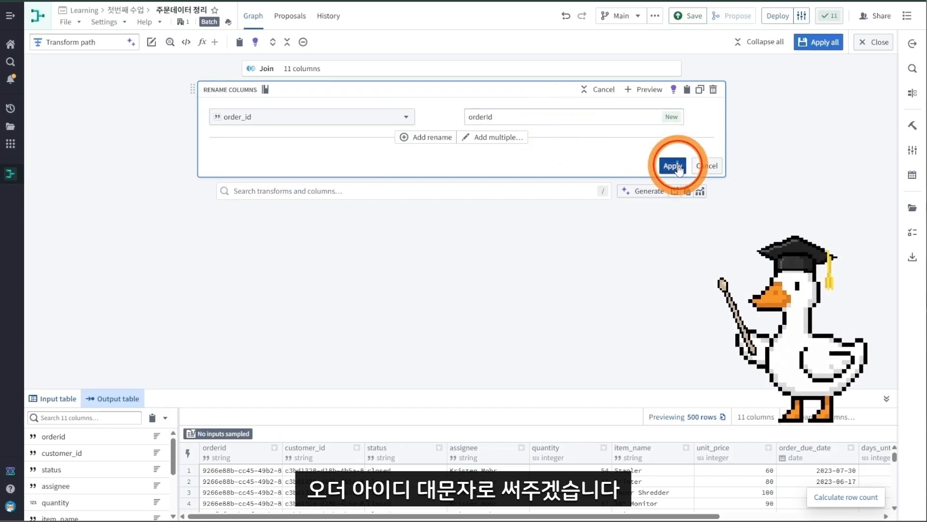
left_click(882, 47)
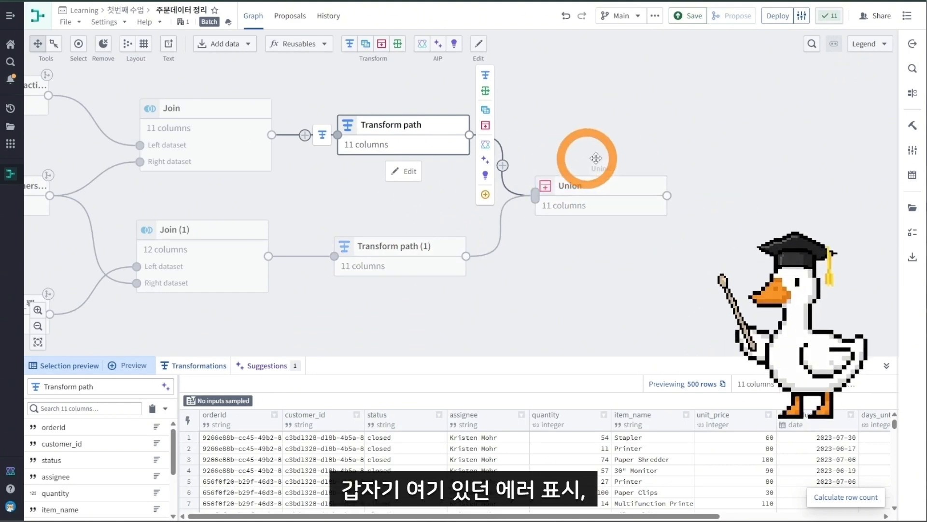
Open the Union and examine its combined output across all columns and rows, and close it
double_click(594, 192)
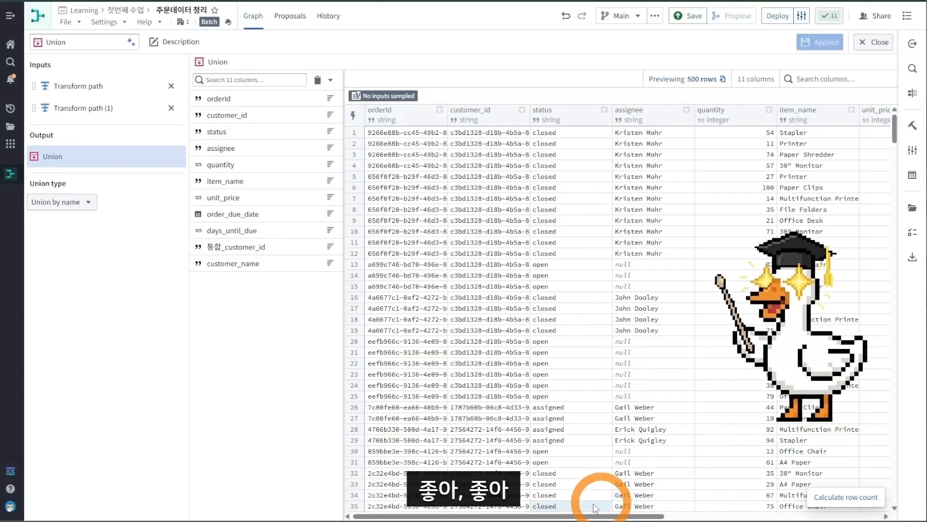
left_click_drag(599, 516, 855, 517)
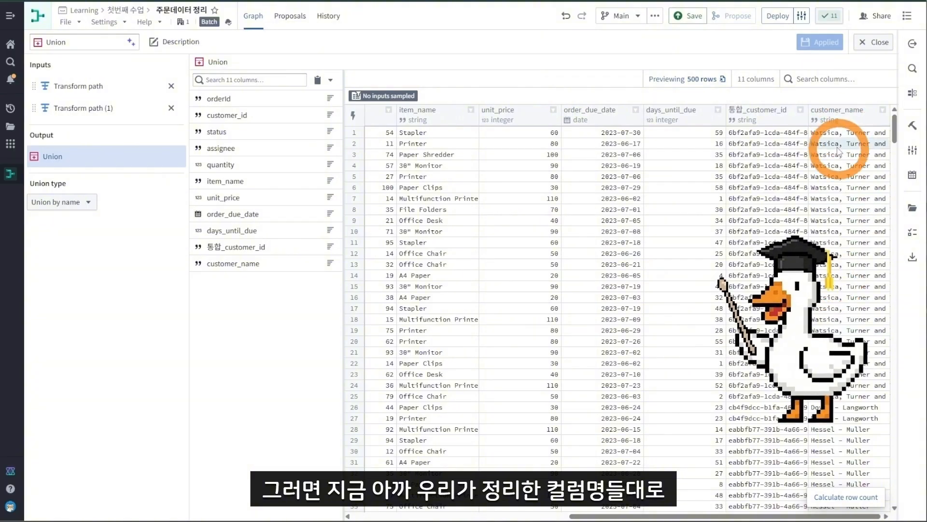
left_click_drag(579, 518, 376, 516)
scroll(383, 333, "down", 15)
scroll(529, 379, "down", 17)
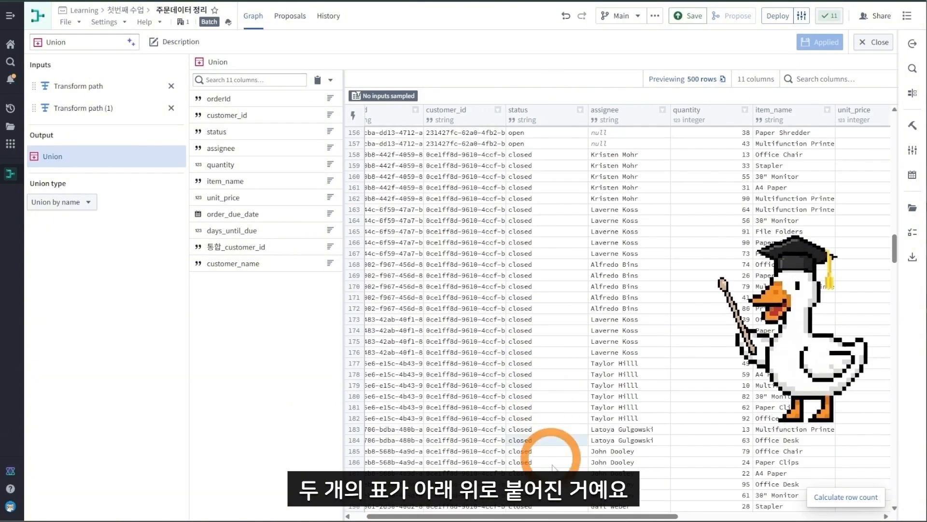
left_click_drag(584, 518, 786, 518)
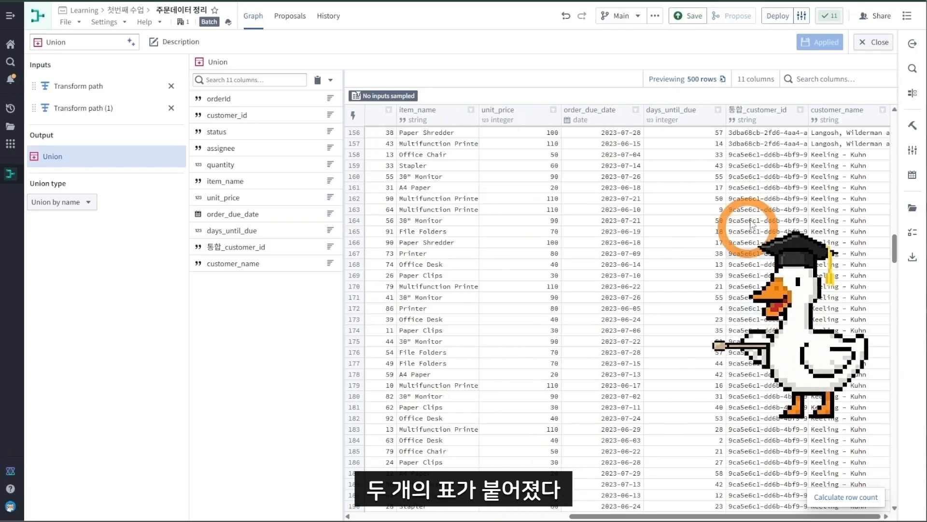
left_click(876, 44)
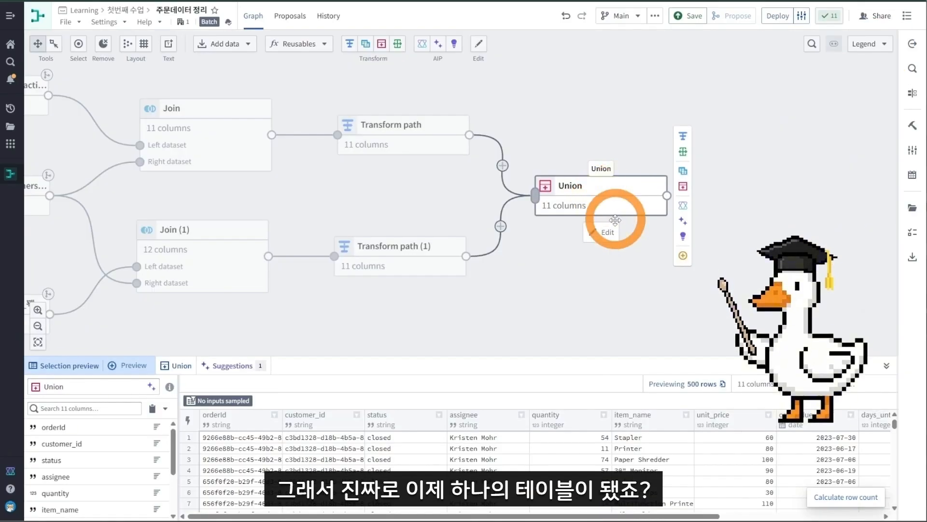
Shift the Union node slightly away from the transform paths and look across the columns in its preview
left_click_drag(608, 202, 637, 207)
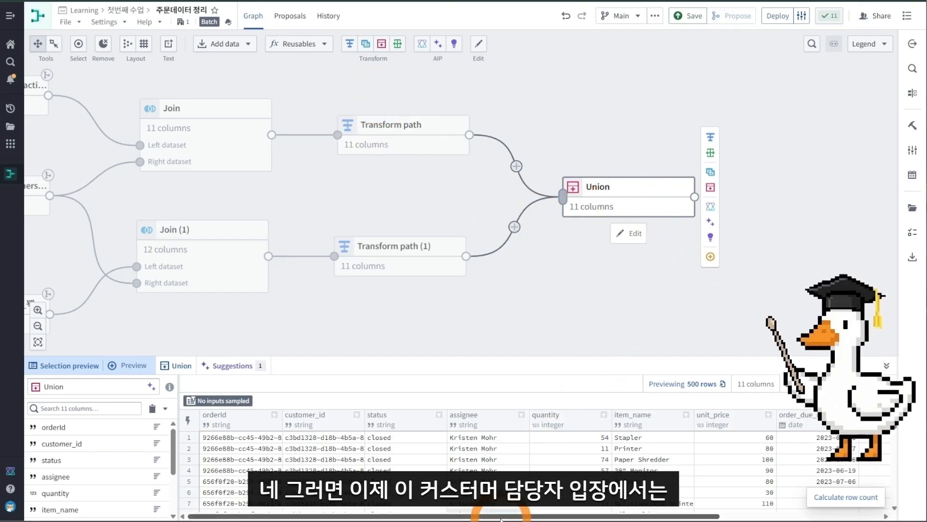
left_click_drag(501, 516, 753, 516)
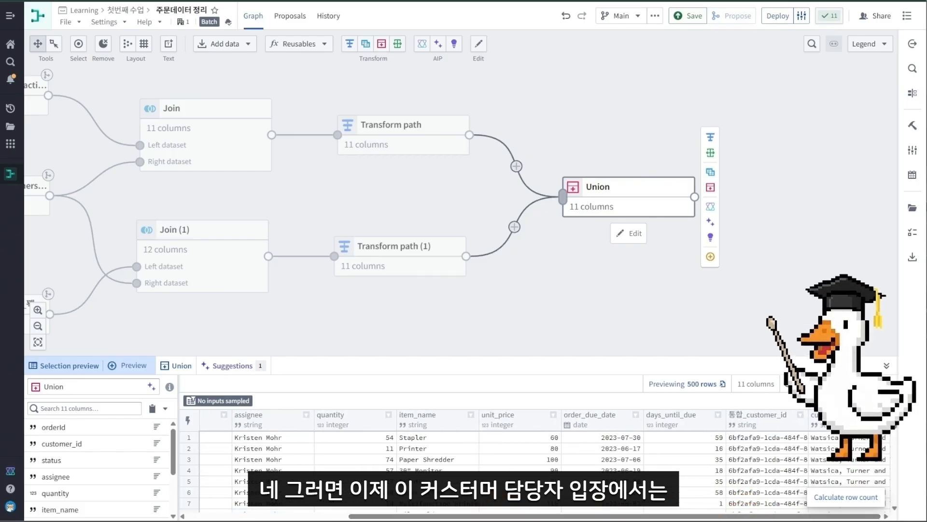
left_click_drag(666, 513, 790, 519)
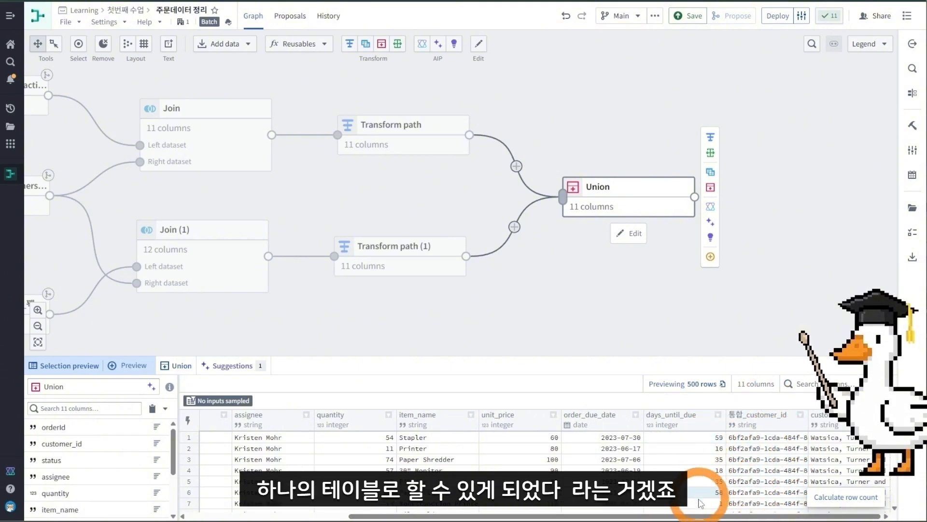
left_click_drag(695, 514, 508, 515)
left_click(601, 323)
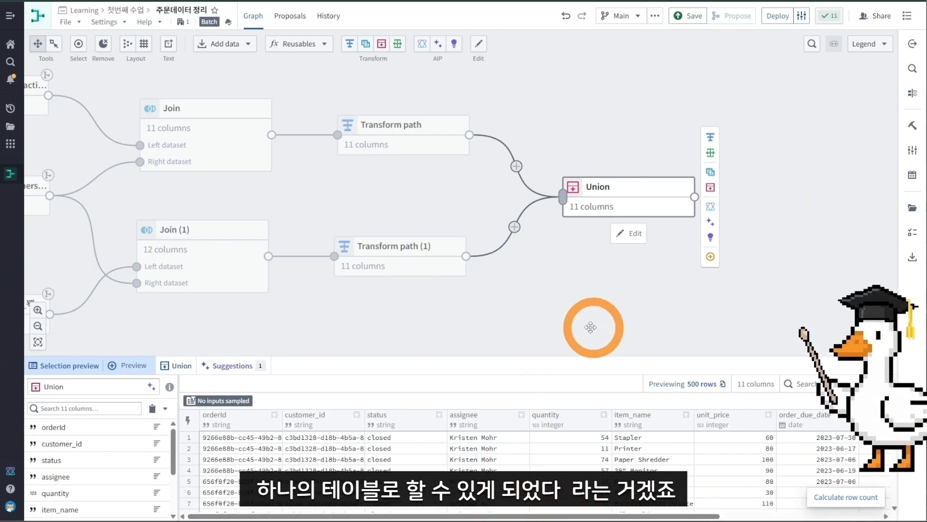
Compare the pipeline graph with the reference diagram in Figma, and check the project folder for an output dataset
left_click(358, 233)
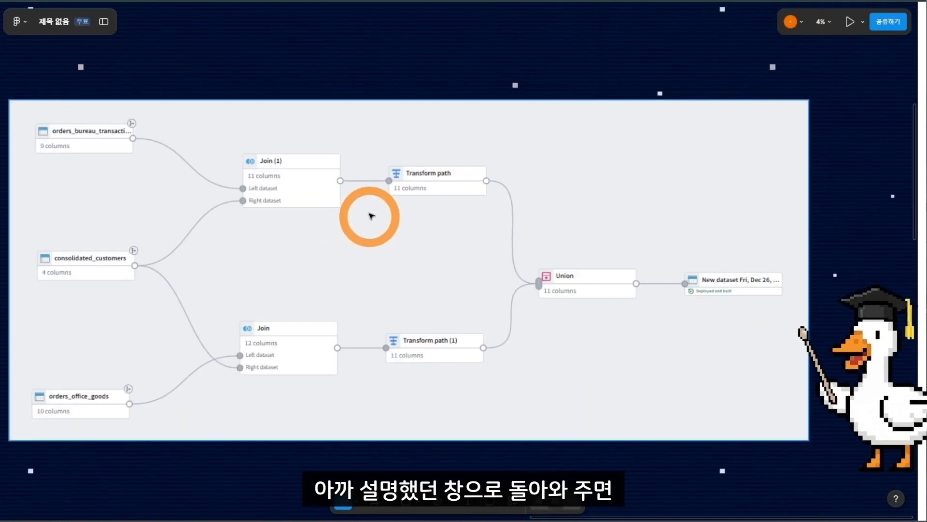
scroll(370, 216, "left", 3)
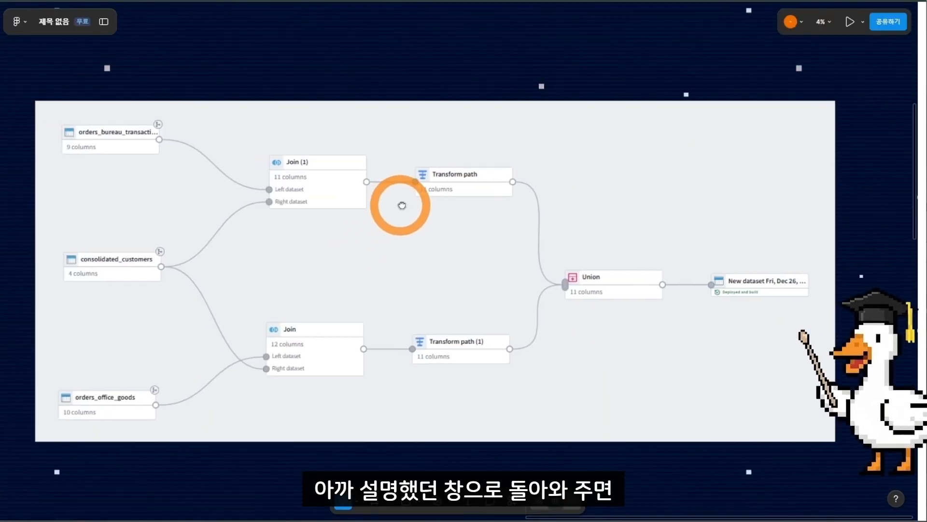
left_click(599, 320)
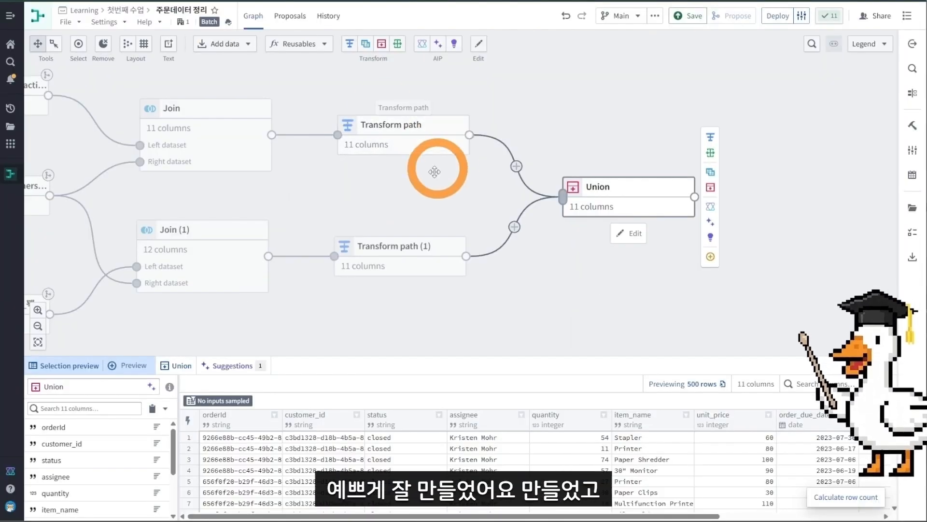
left_click_drag(434, 165, 438, 197)
scroll(532, 179, "down", 3)
scroll(532, 180, "up", 2)
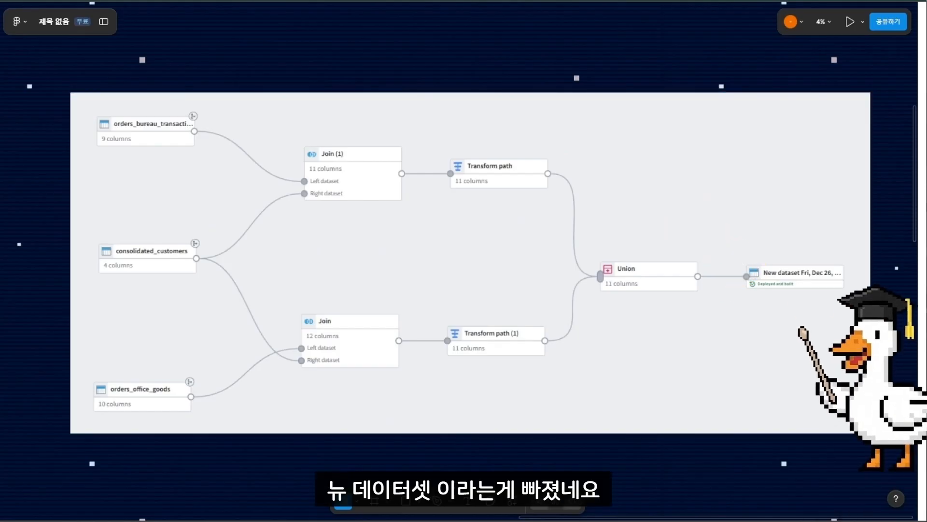
left_click(700, 265)
key("Escape")
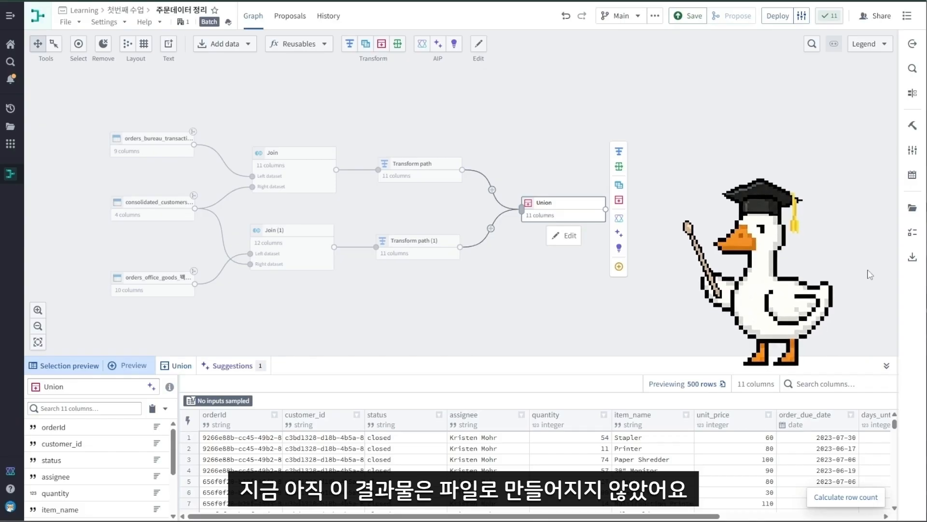
left_click(11, 127)
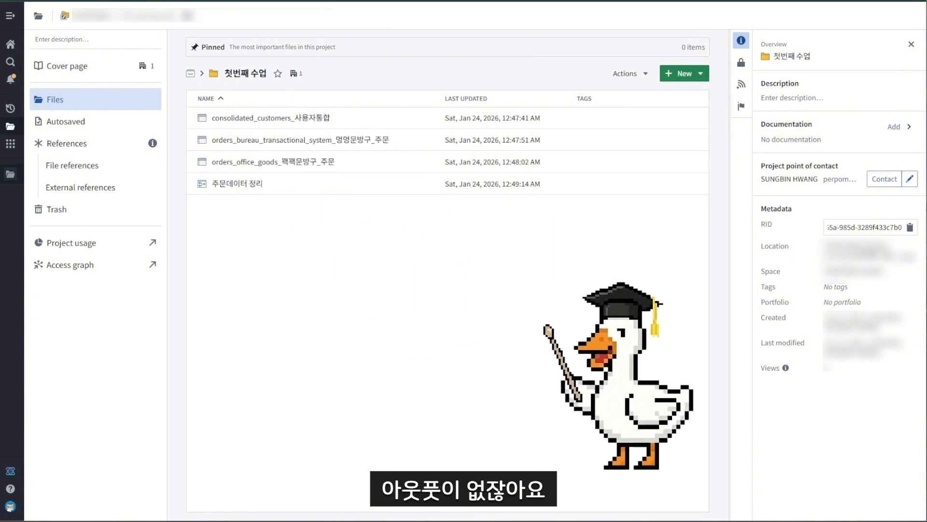
Add a new dataset output to the Union and name it 데이터통합결과
left_click(675, 253)
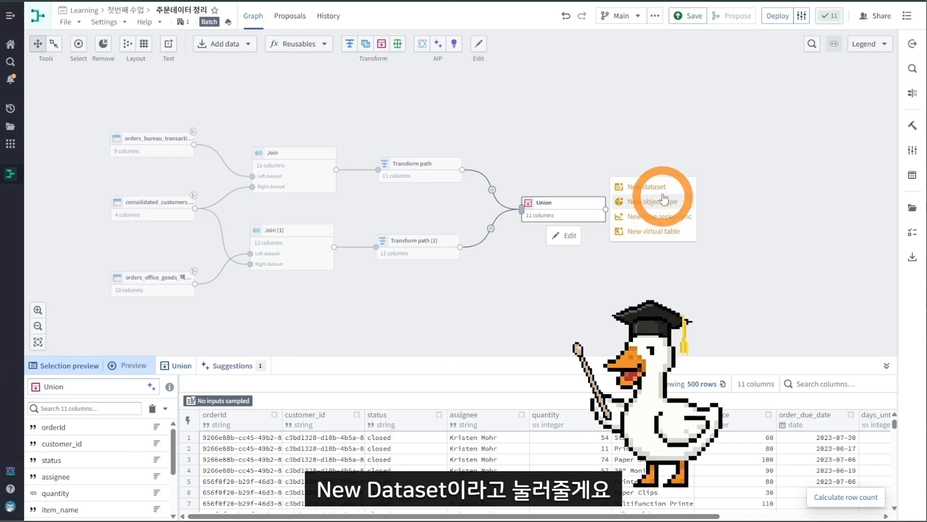
left_click(663, 192)
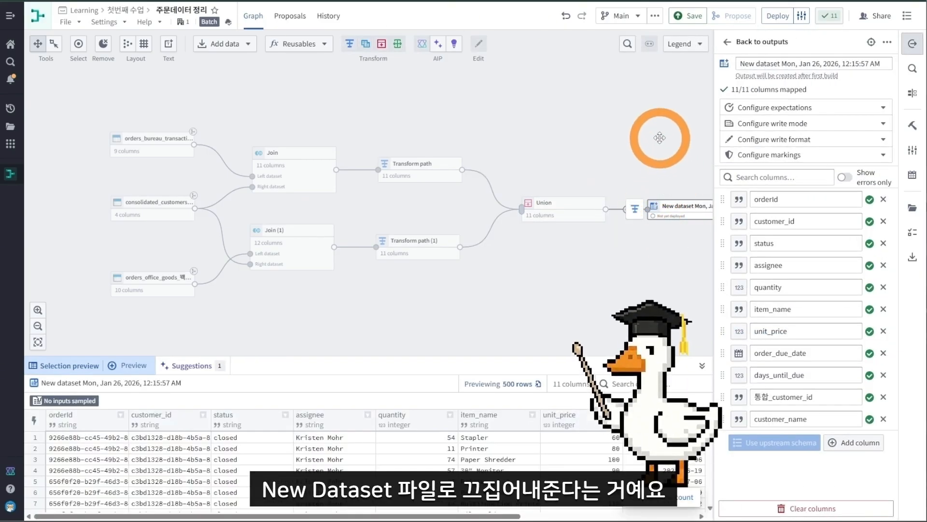
left_click_drag(659, 138, 496, 149)
left_click_drag(532, 178, 516, 150)
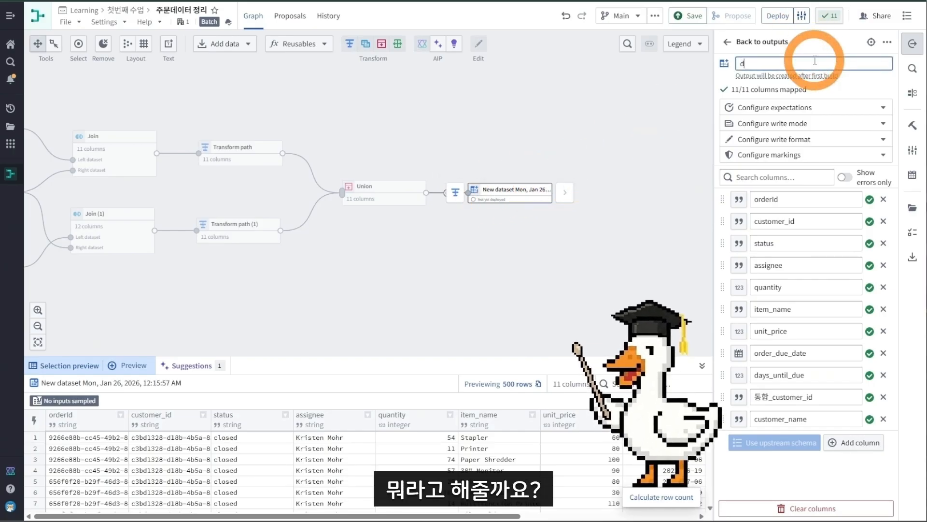
type("ㄷ")
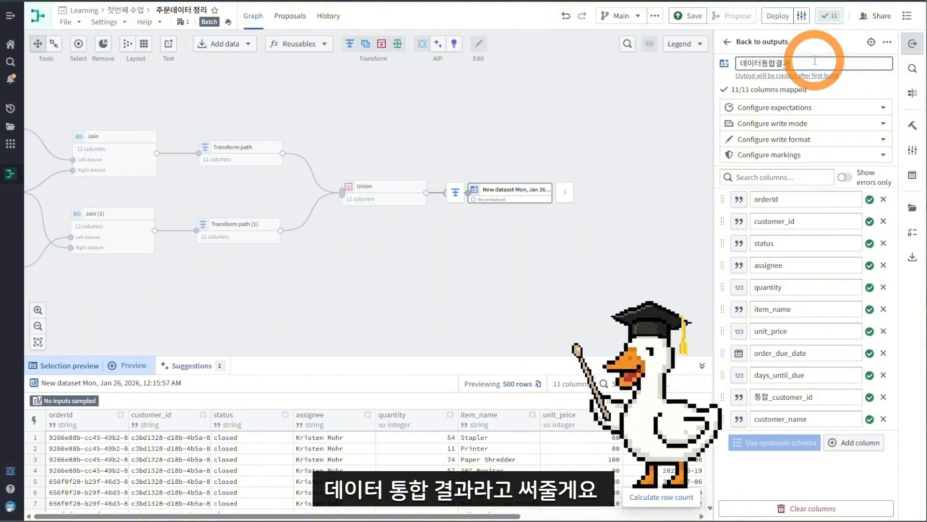
type("이터통합결과")
left_click(604, 266)
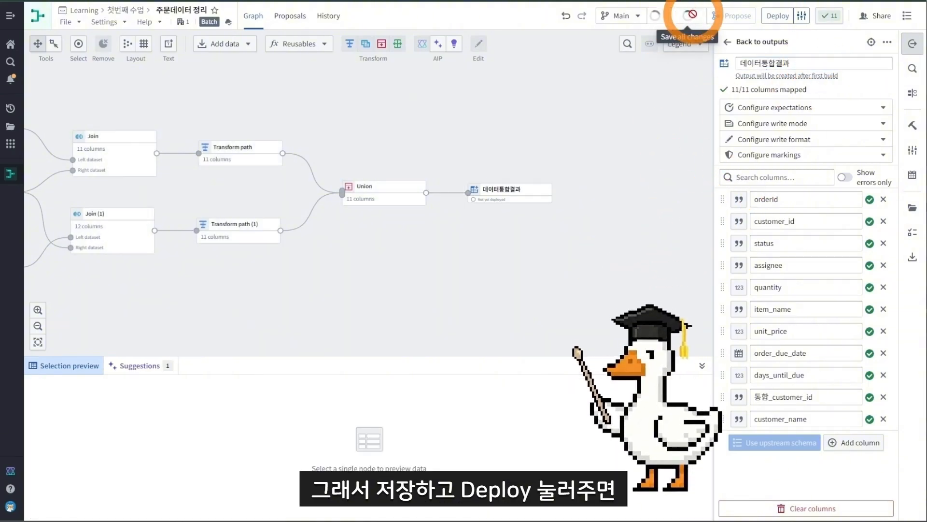
Save the pipeline and deploy it with the 데이터통합결과 output selected for building
left_click(787, 23)
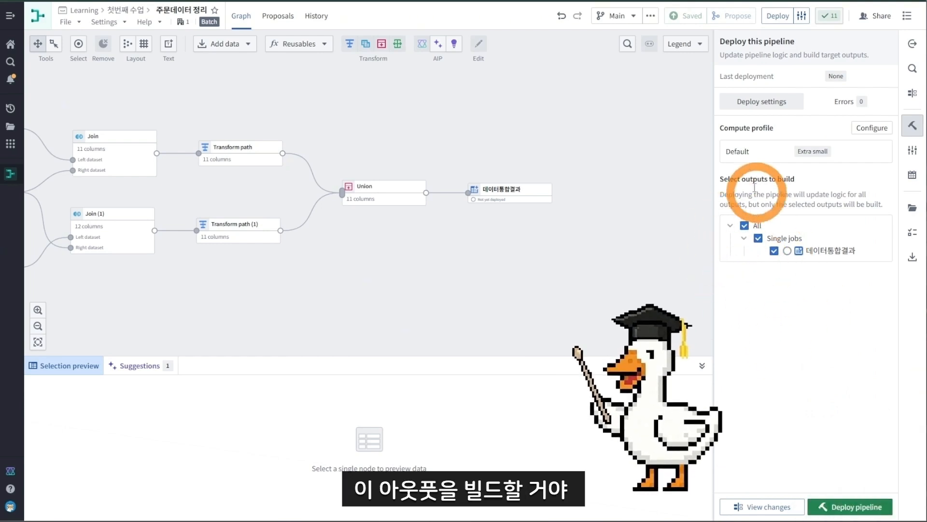
left_click(849, 506)
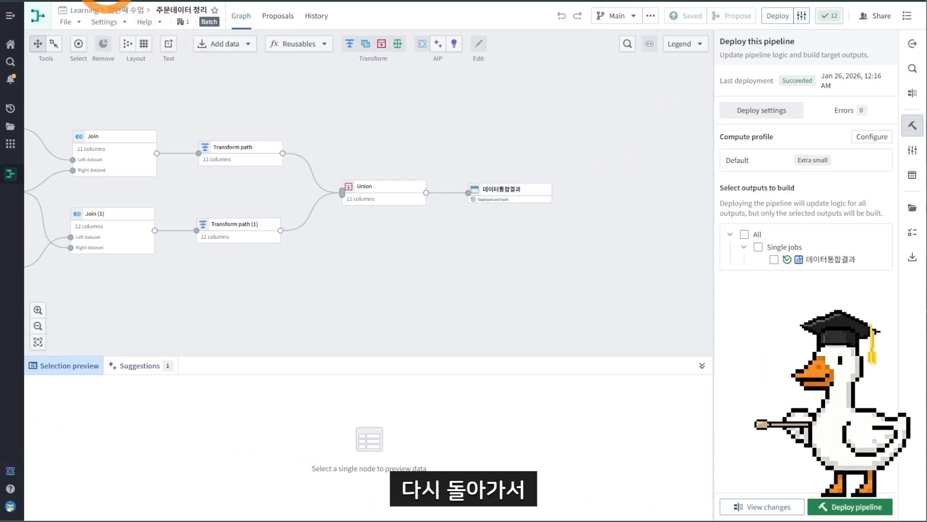
Open the 데이터통합결과 dataset from the 첫번째 수업 folder and look through its rows
left_click(116, 10)
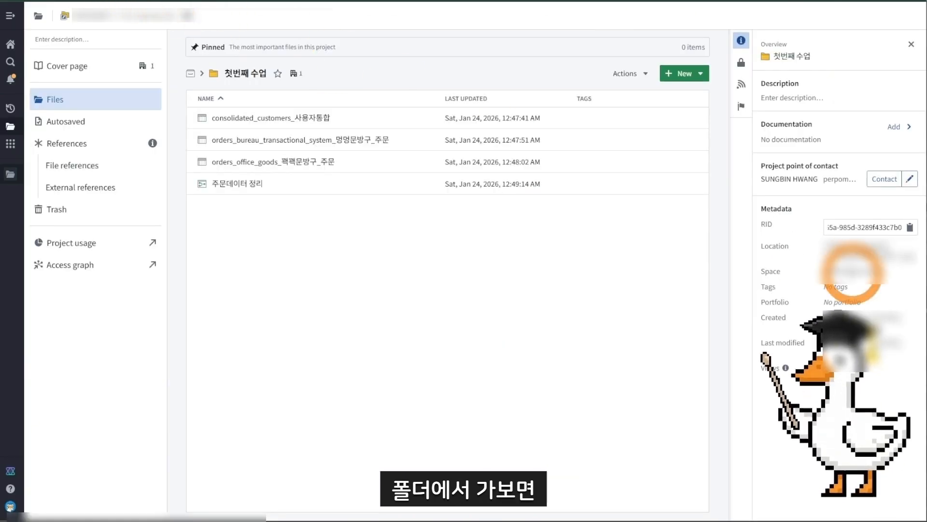
left_click(50, 1)
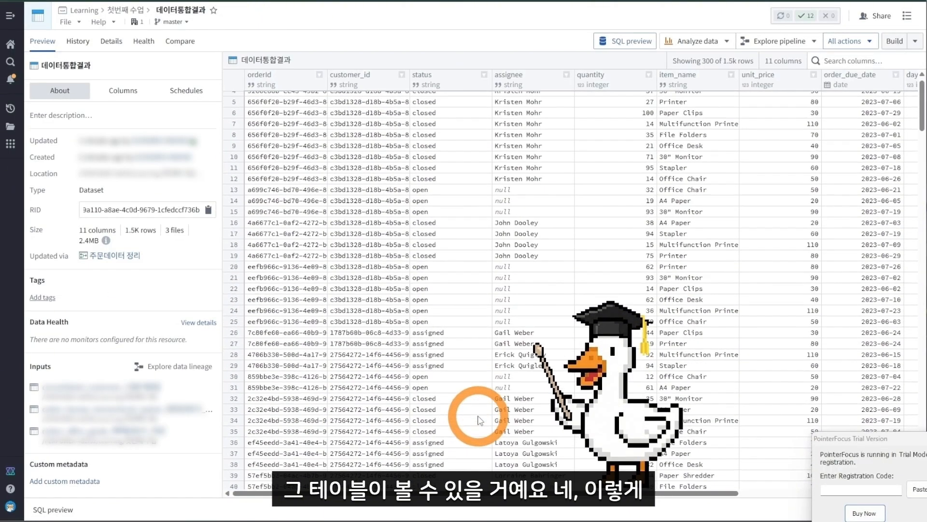
scroll(479, 421, "down", 1)
scroll(480, 420, "down", 10)
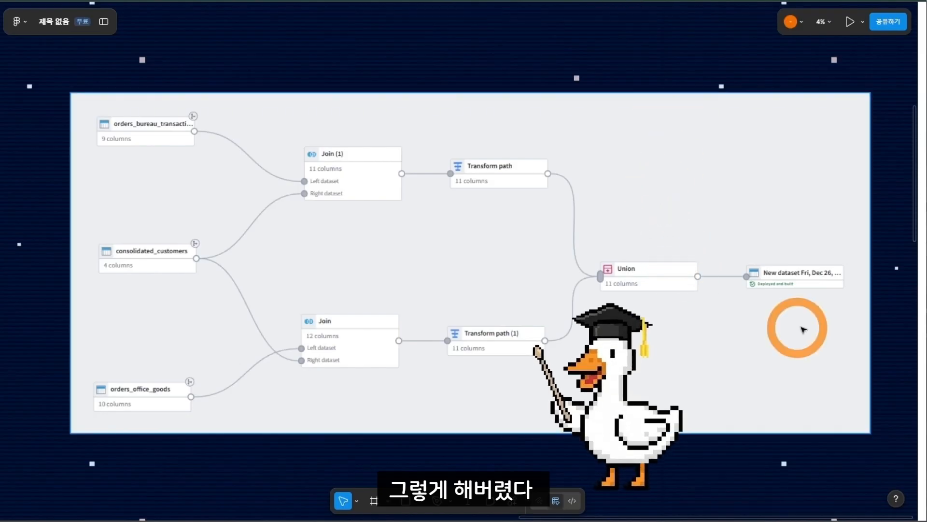
Switch to the Figma board and examine the overview diagram from the external systems through the Order dataset to the Ontology
scroll(480, 147, "up", 10)
scroll(459, 157, "down", 3)
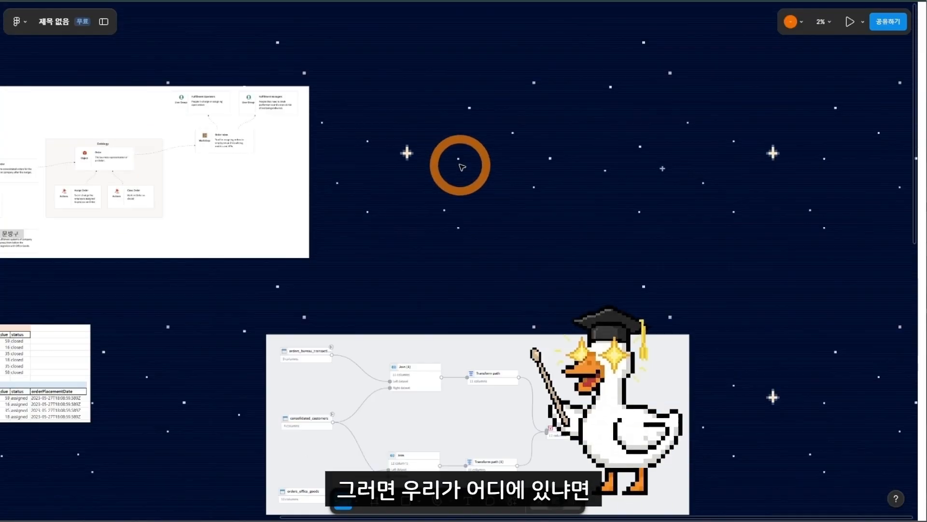
left_click_drag(439, 121, 761, 166)
scroll(414, 216, "up", 3)
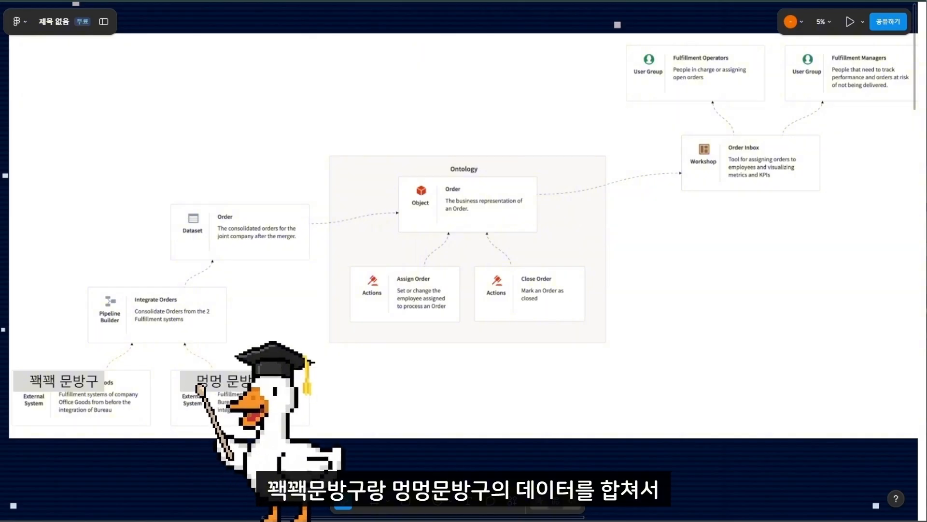
scroll(623, 232, "up", 1)
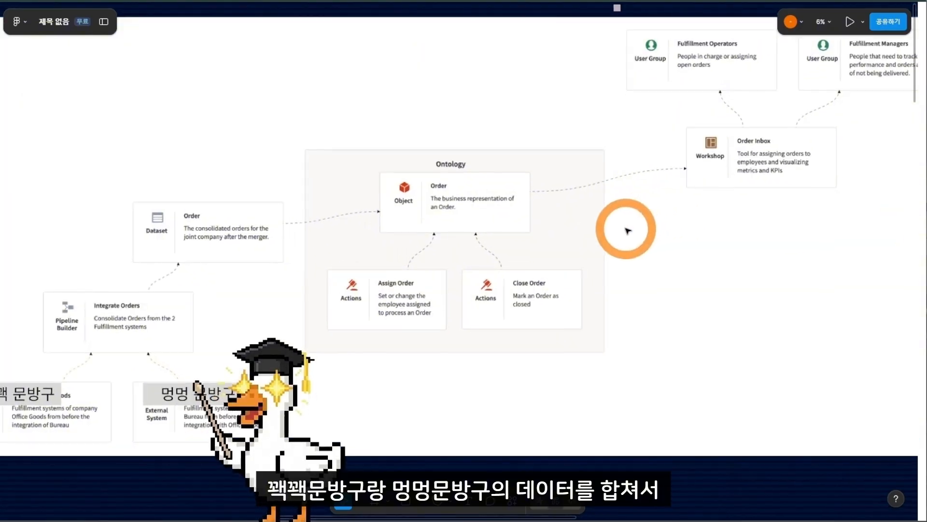
left_click_drag(442, 251, 497, 286)
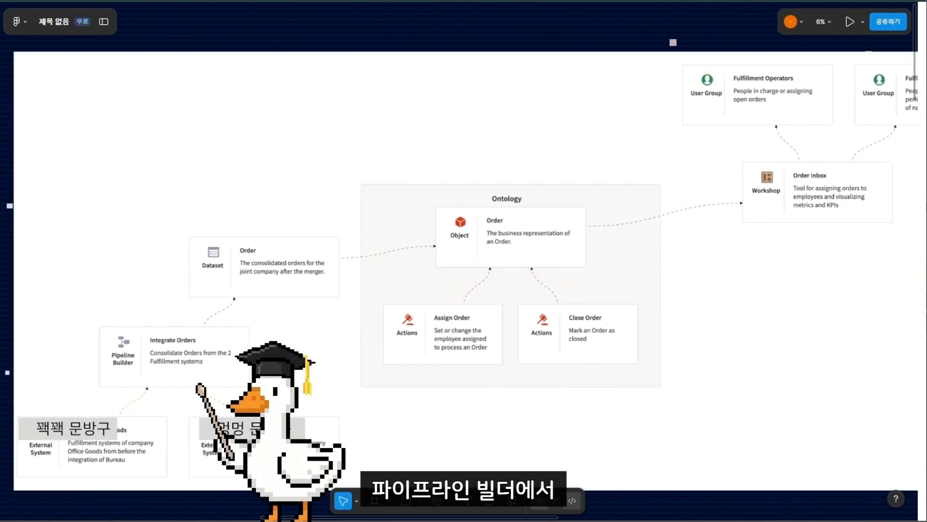